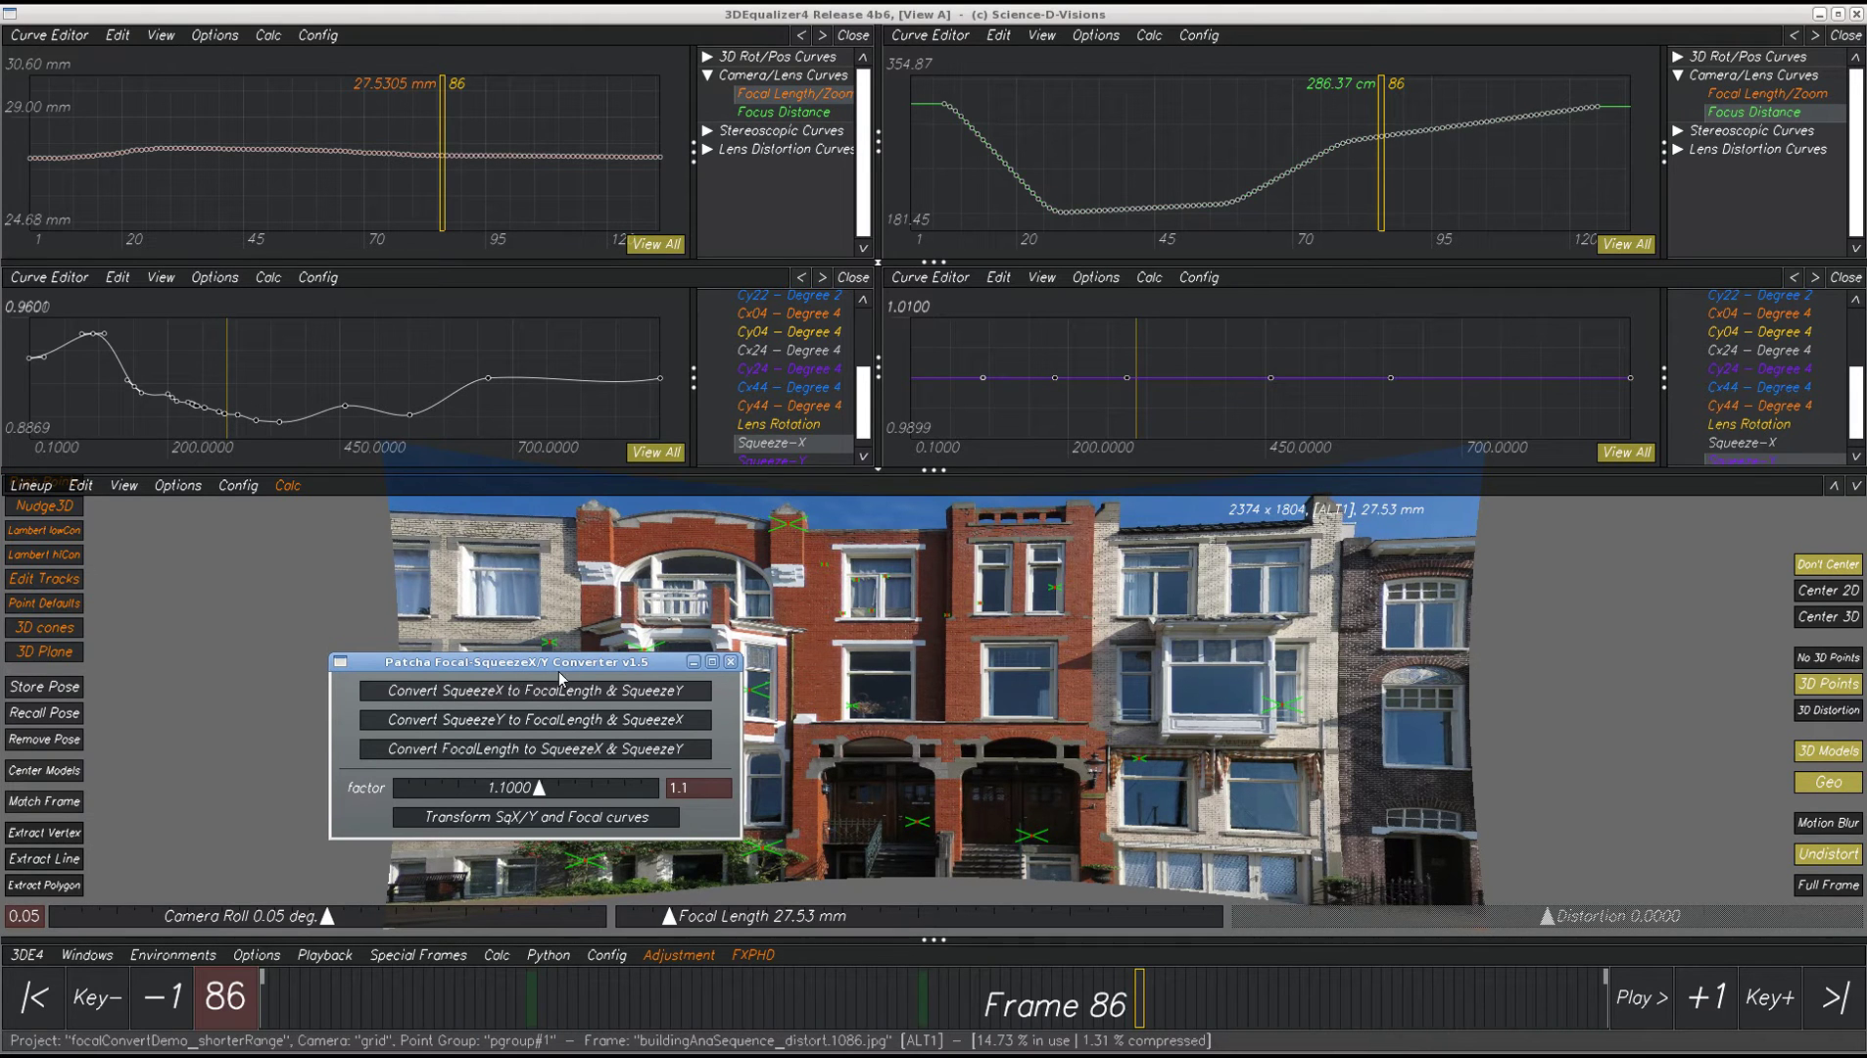
- Move the Converter dialog aside and scrub the timeline to frame 15, focal length 27.54 mm
drag(559, 671, 10, 671)
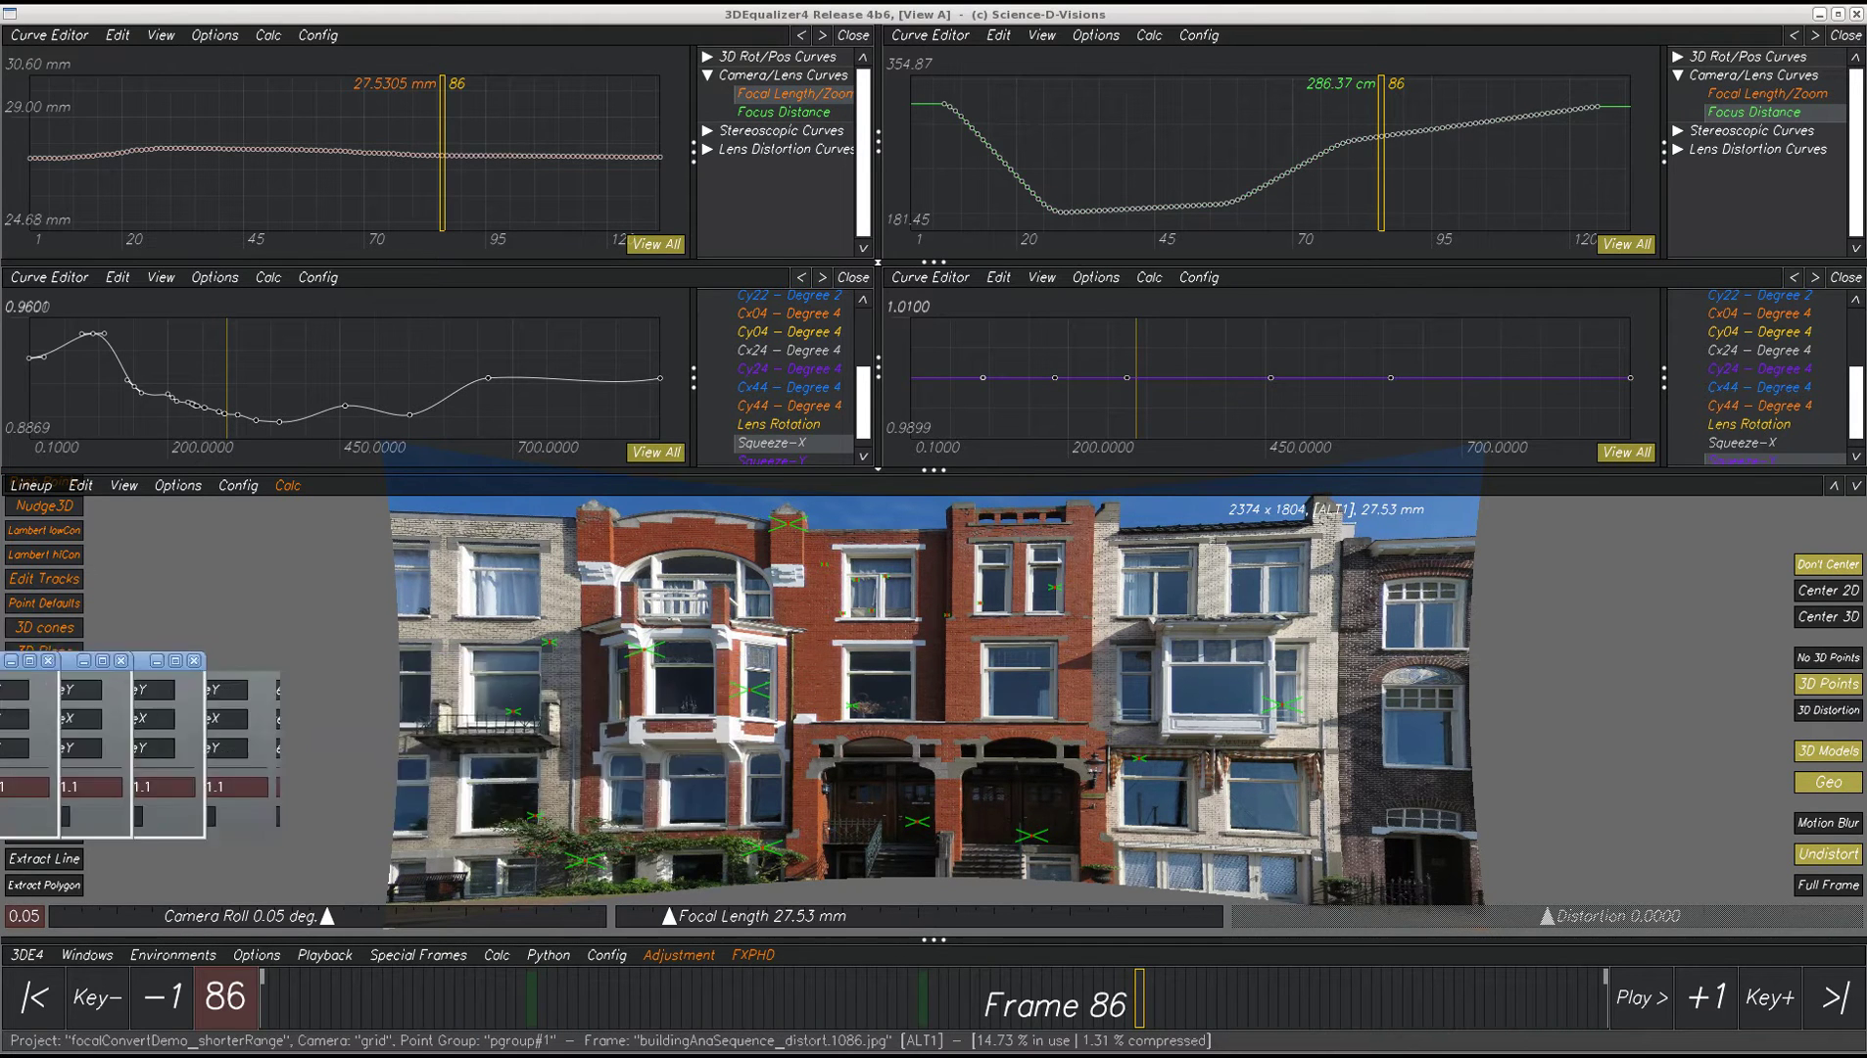
drag(372, 995, 583, 999)
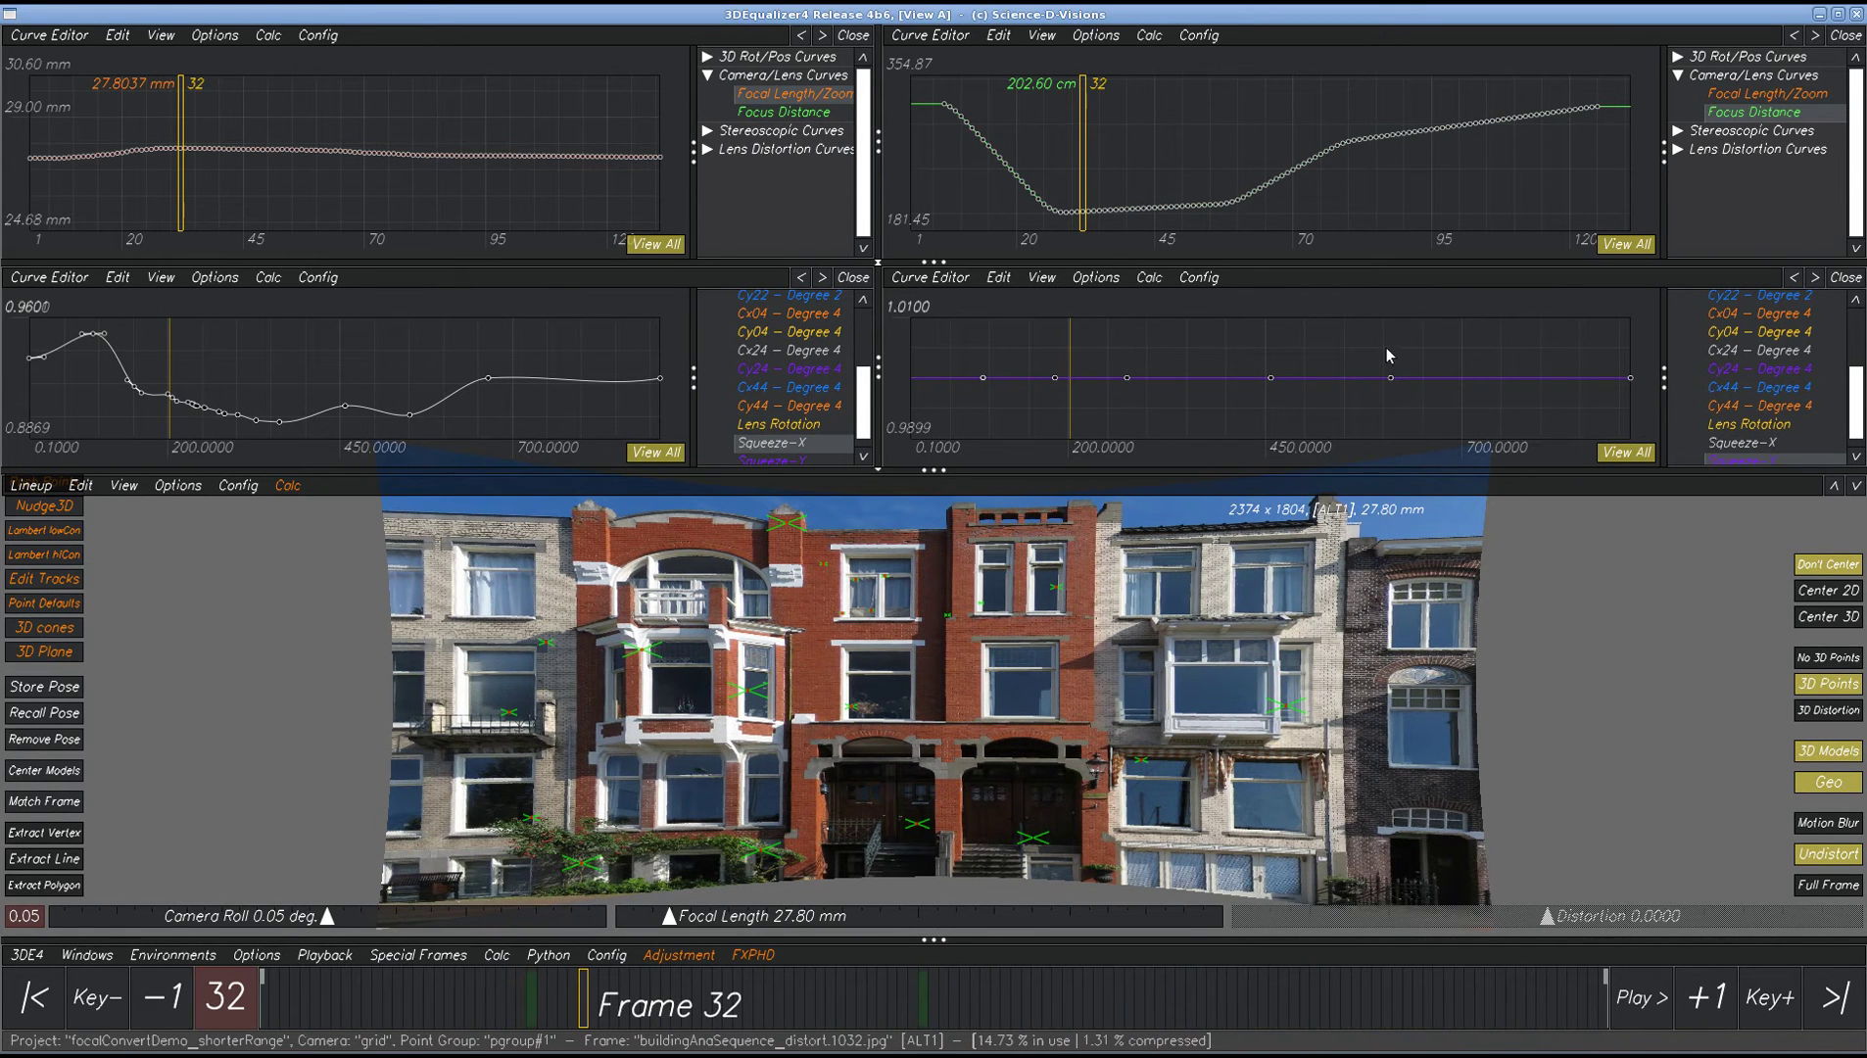
mouse_move(624, 1001)
mouse_down()
mouse_move(970, 1001)
mouse_move(634, 1001)
mouse_up()
drag(786, 1041, 725, 1053)
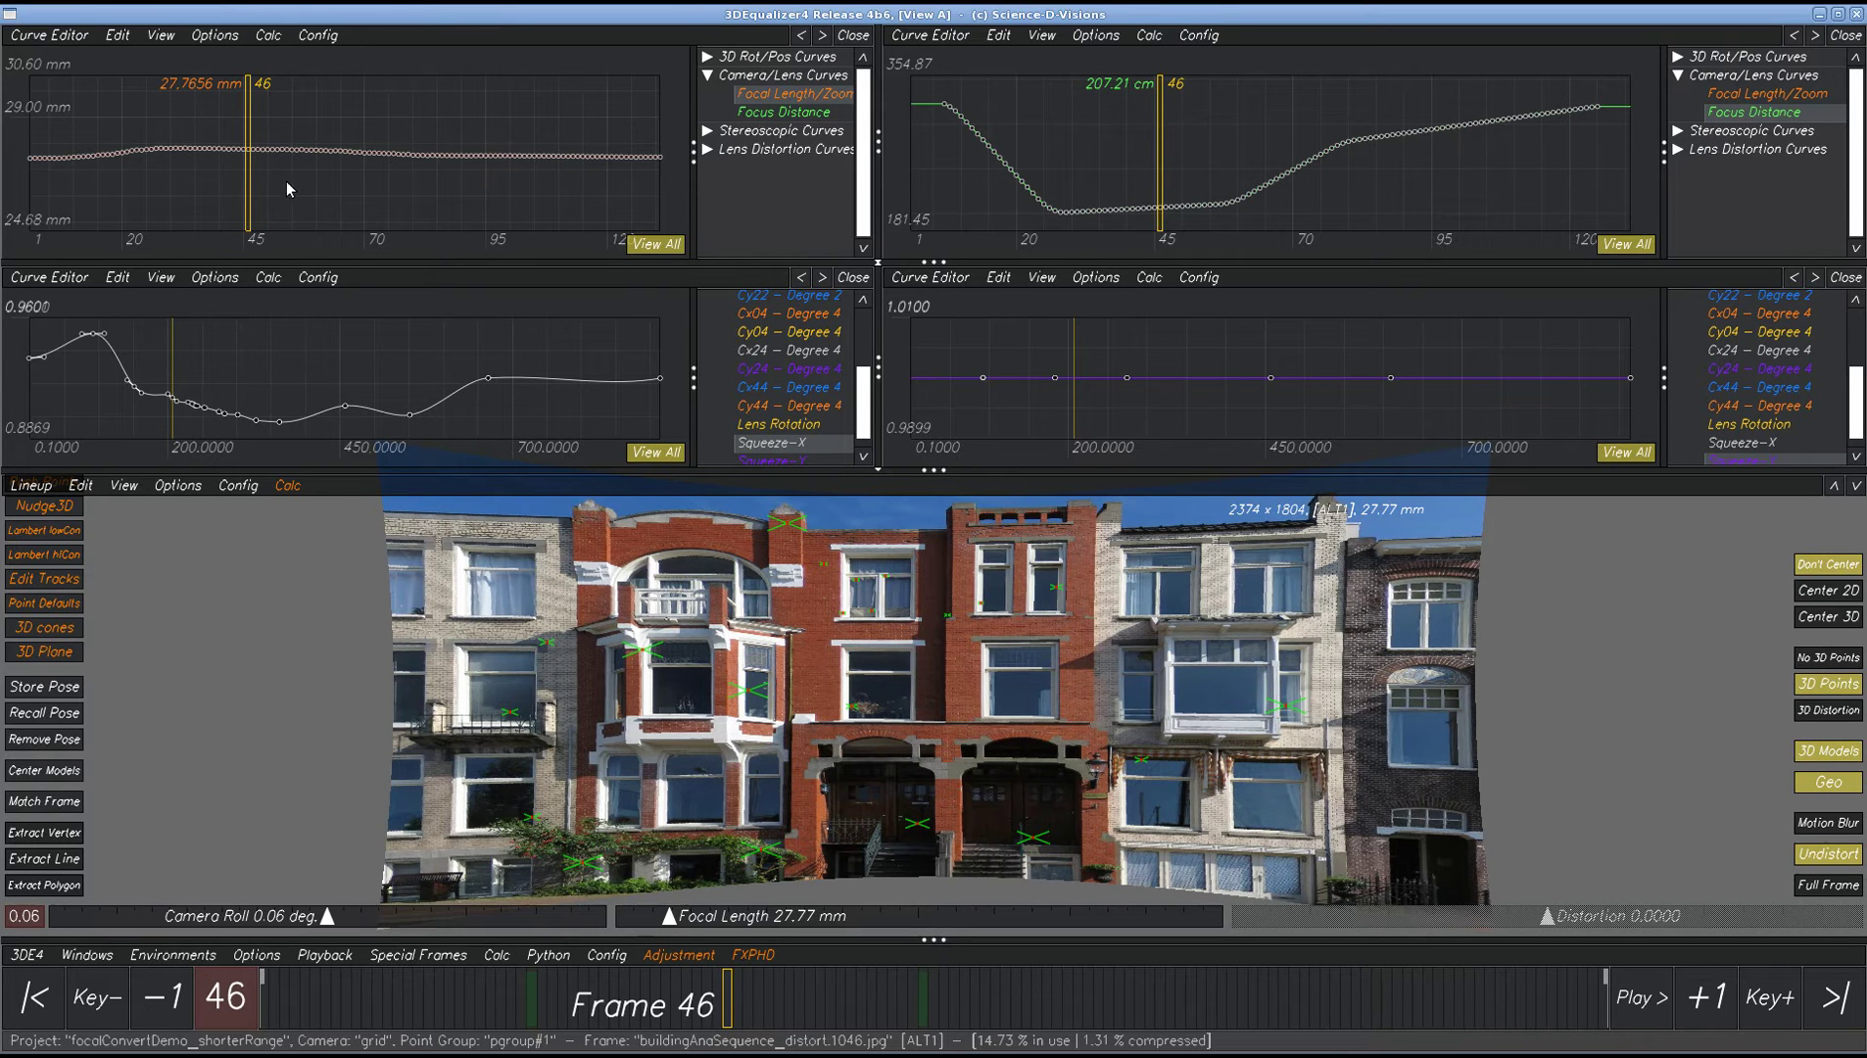
drag(742, 988, 408, 988)
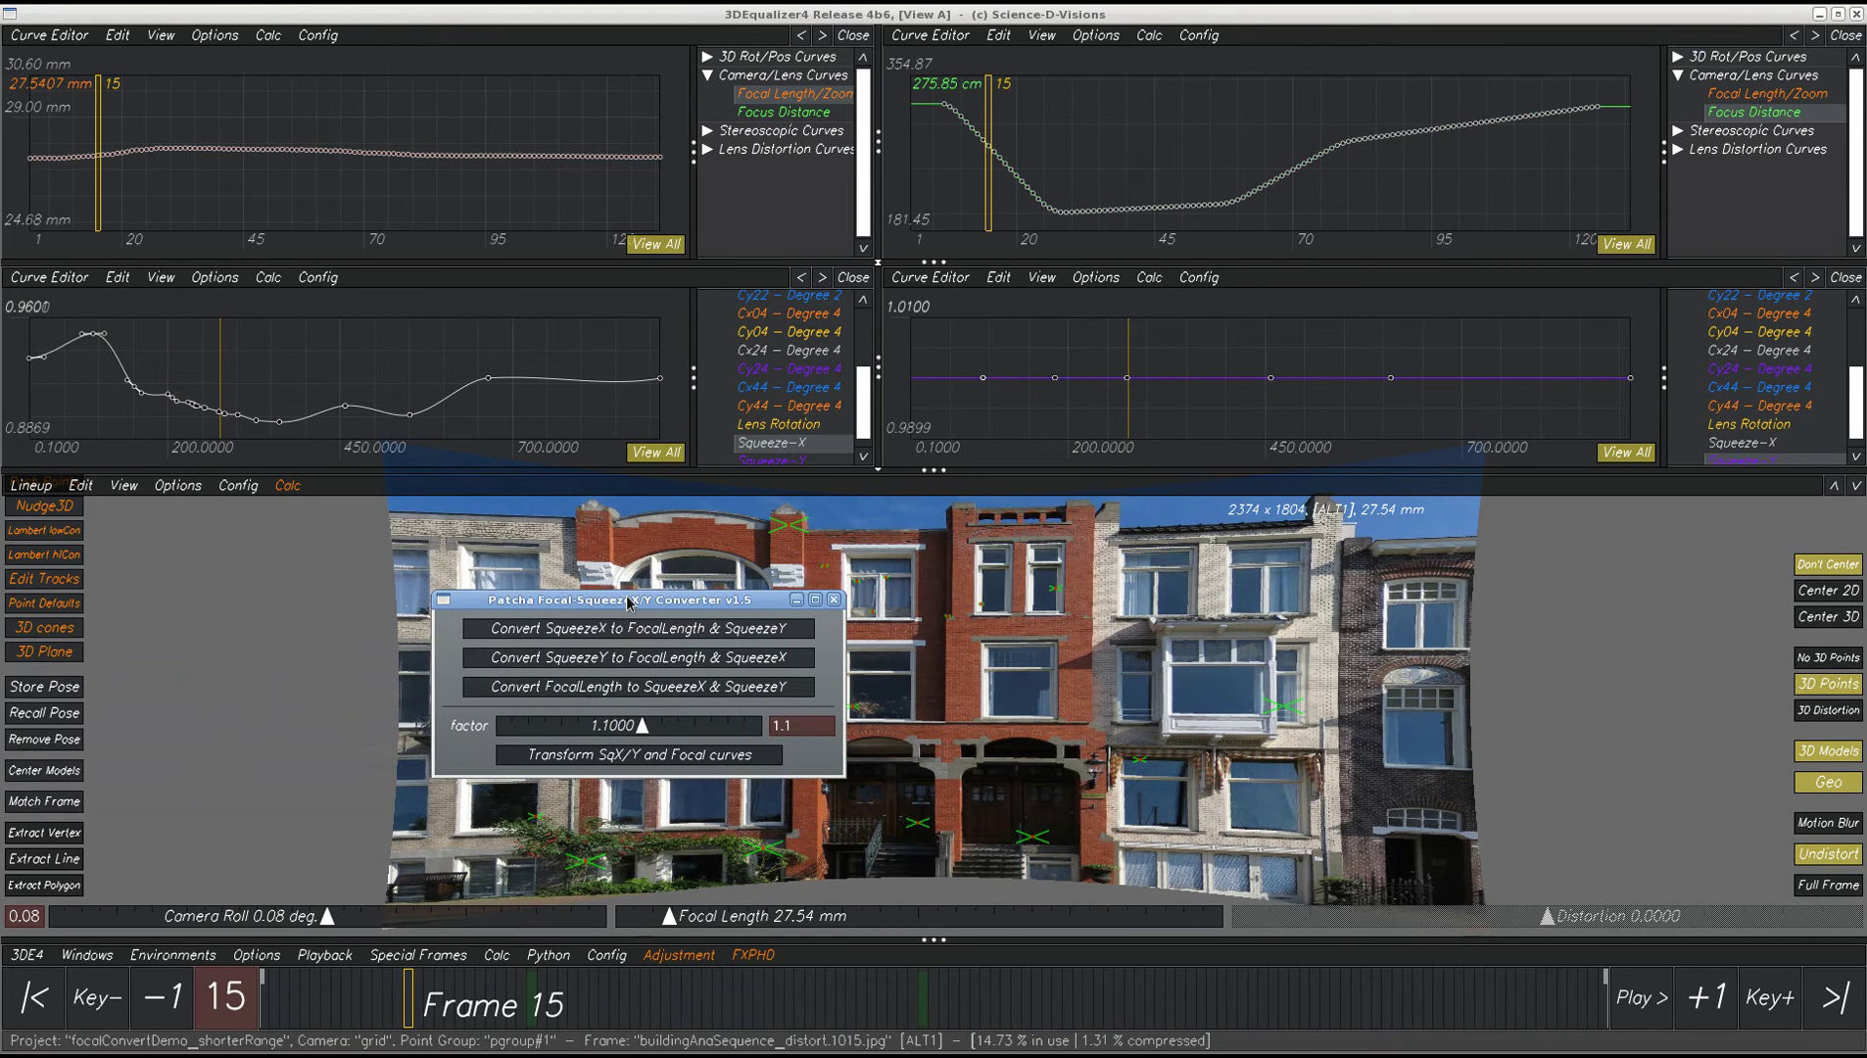
- Apply Transform SqX/Y and Focal curves twice at factor 1.1
drag(627, 602, 681, 617)
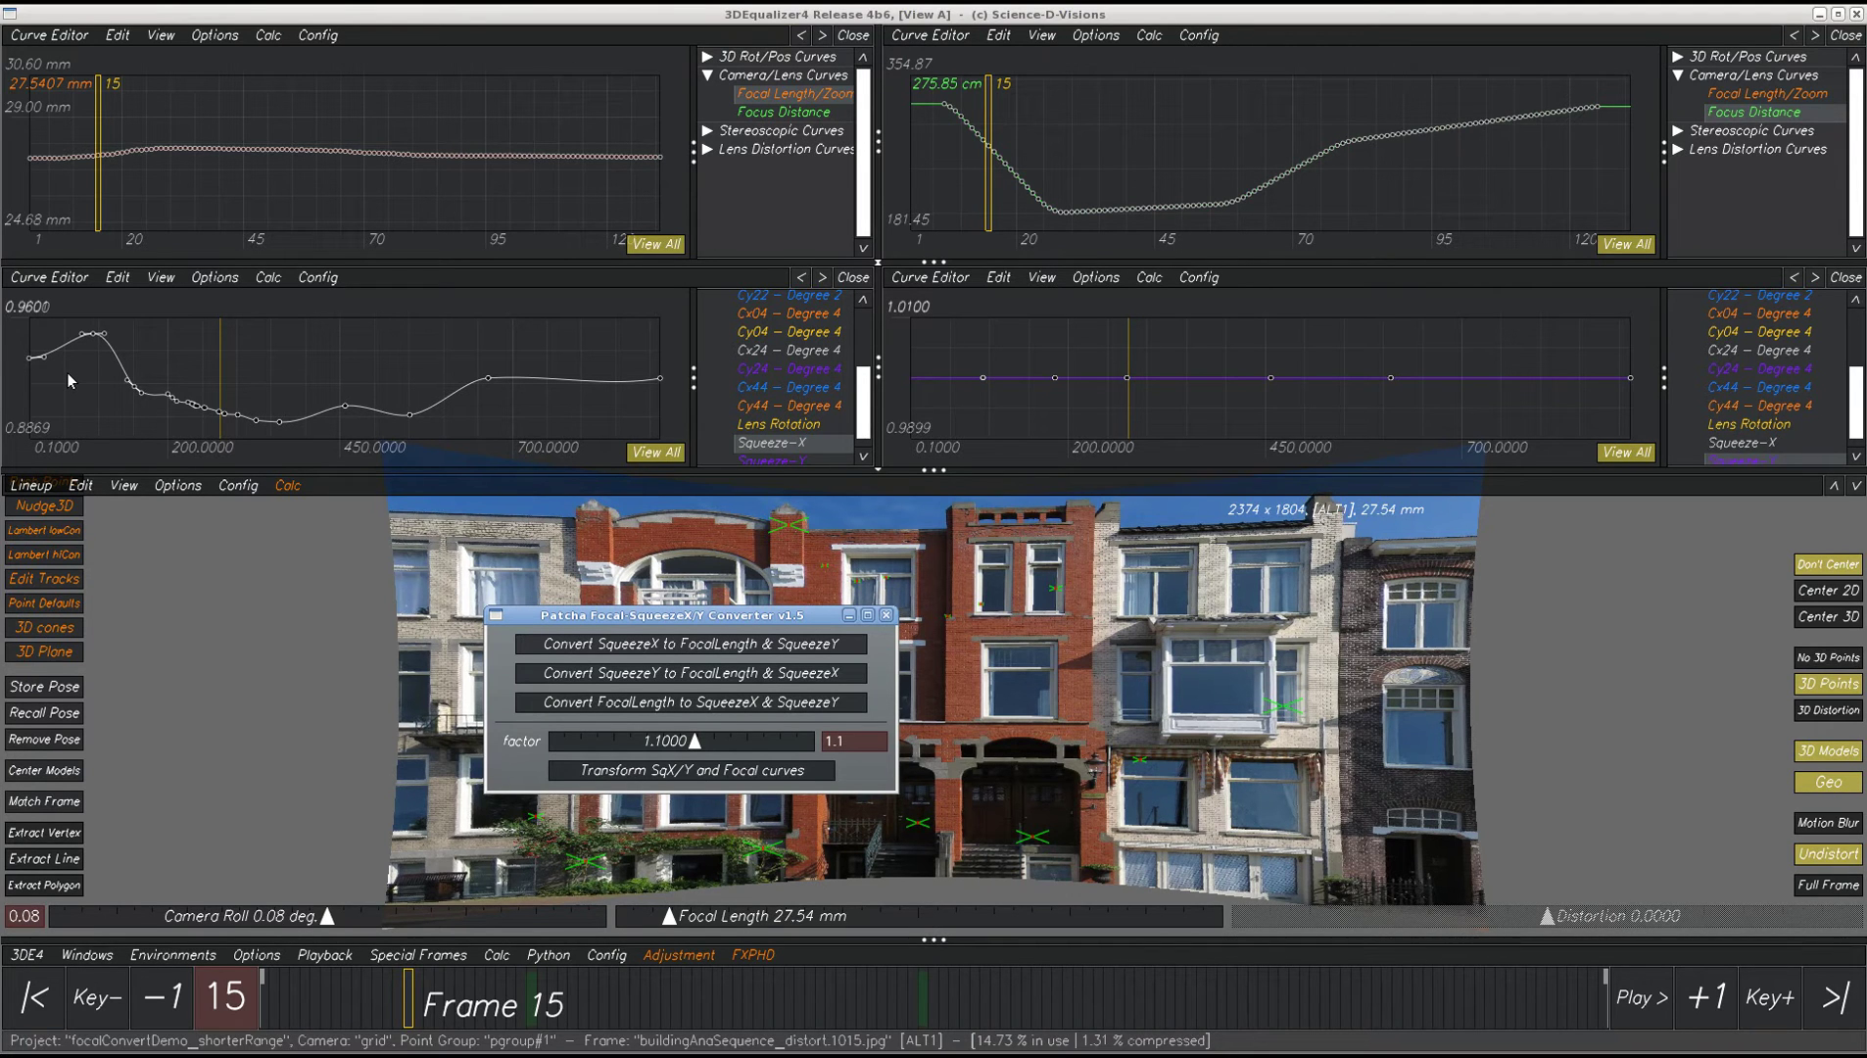
click(705, 771)
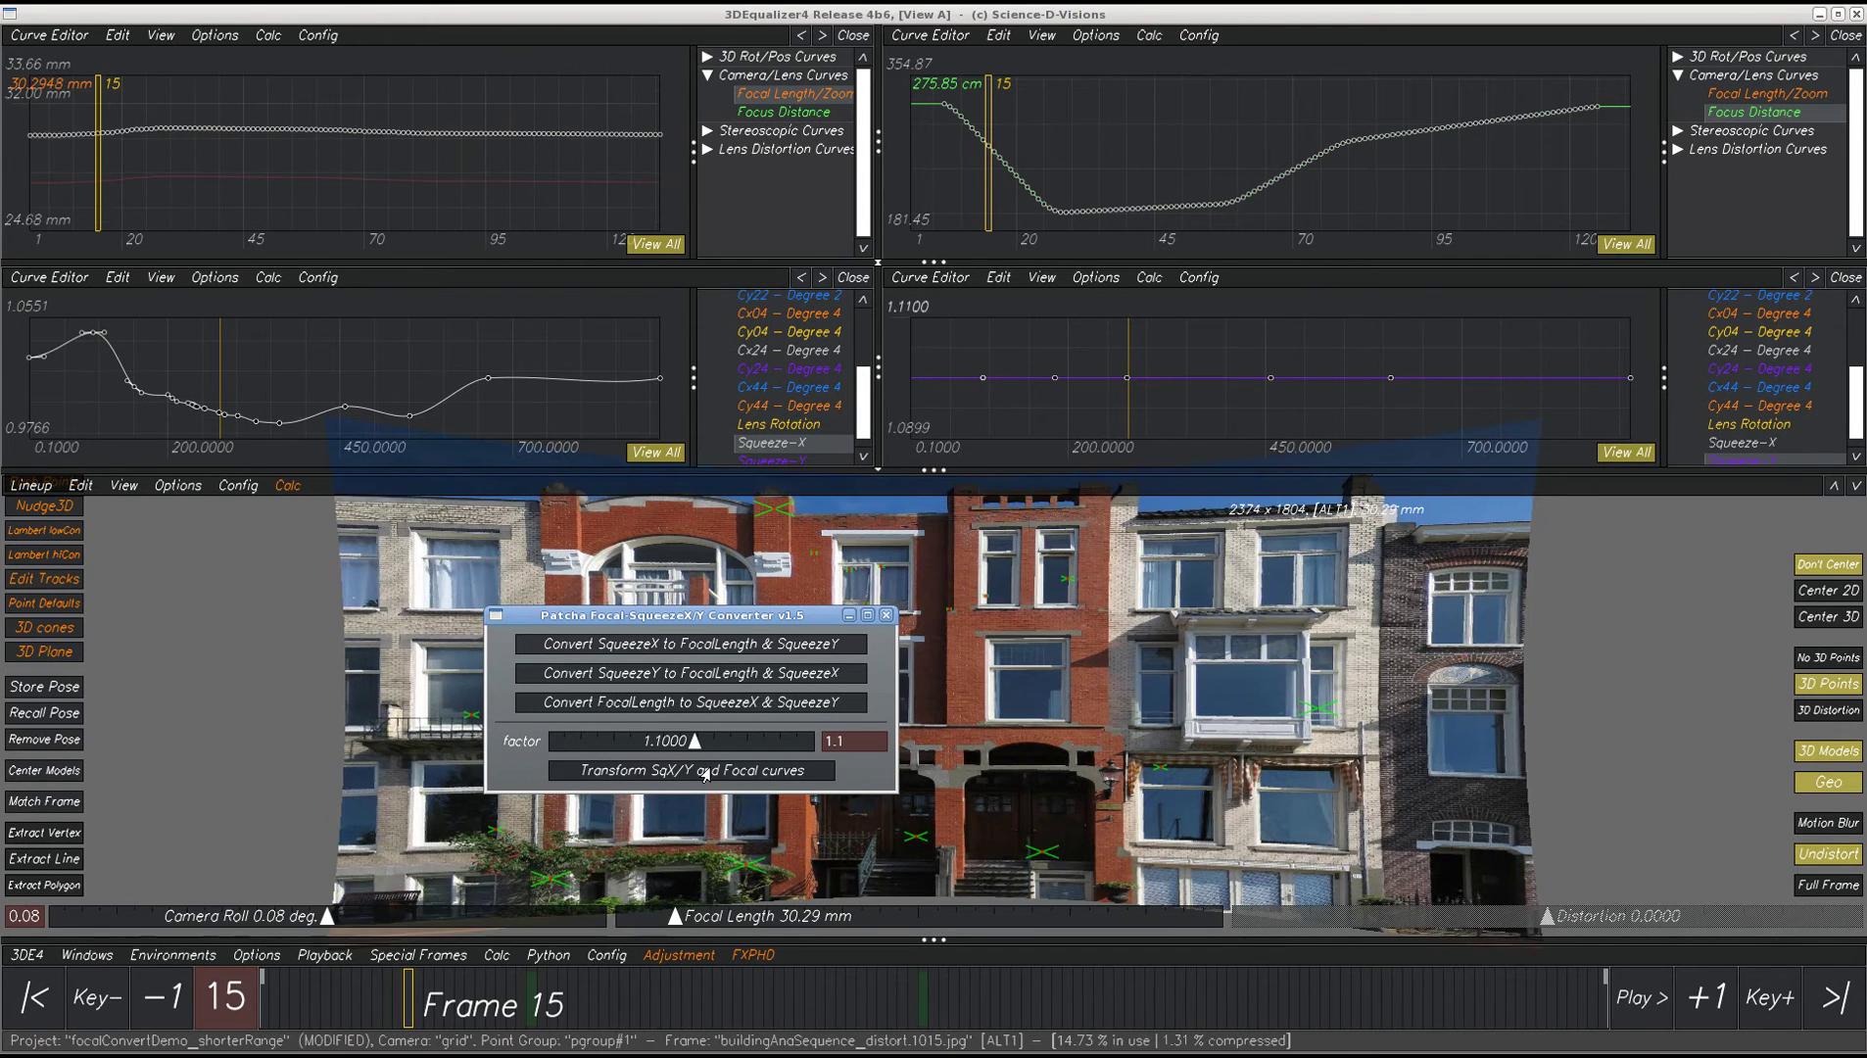
click(706, 771)
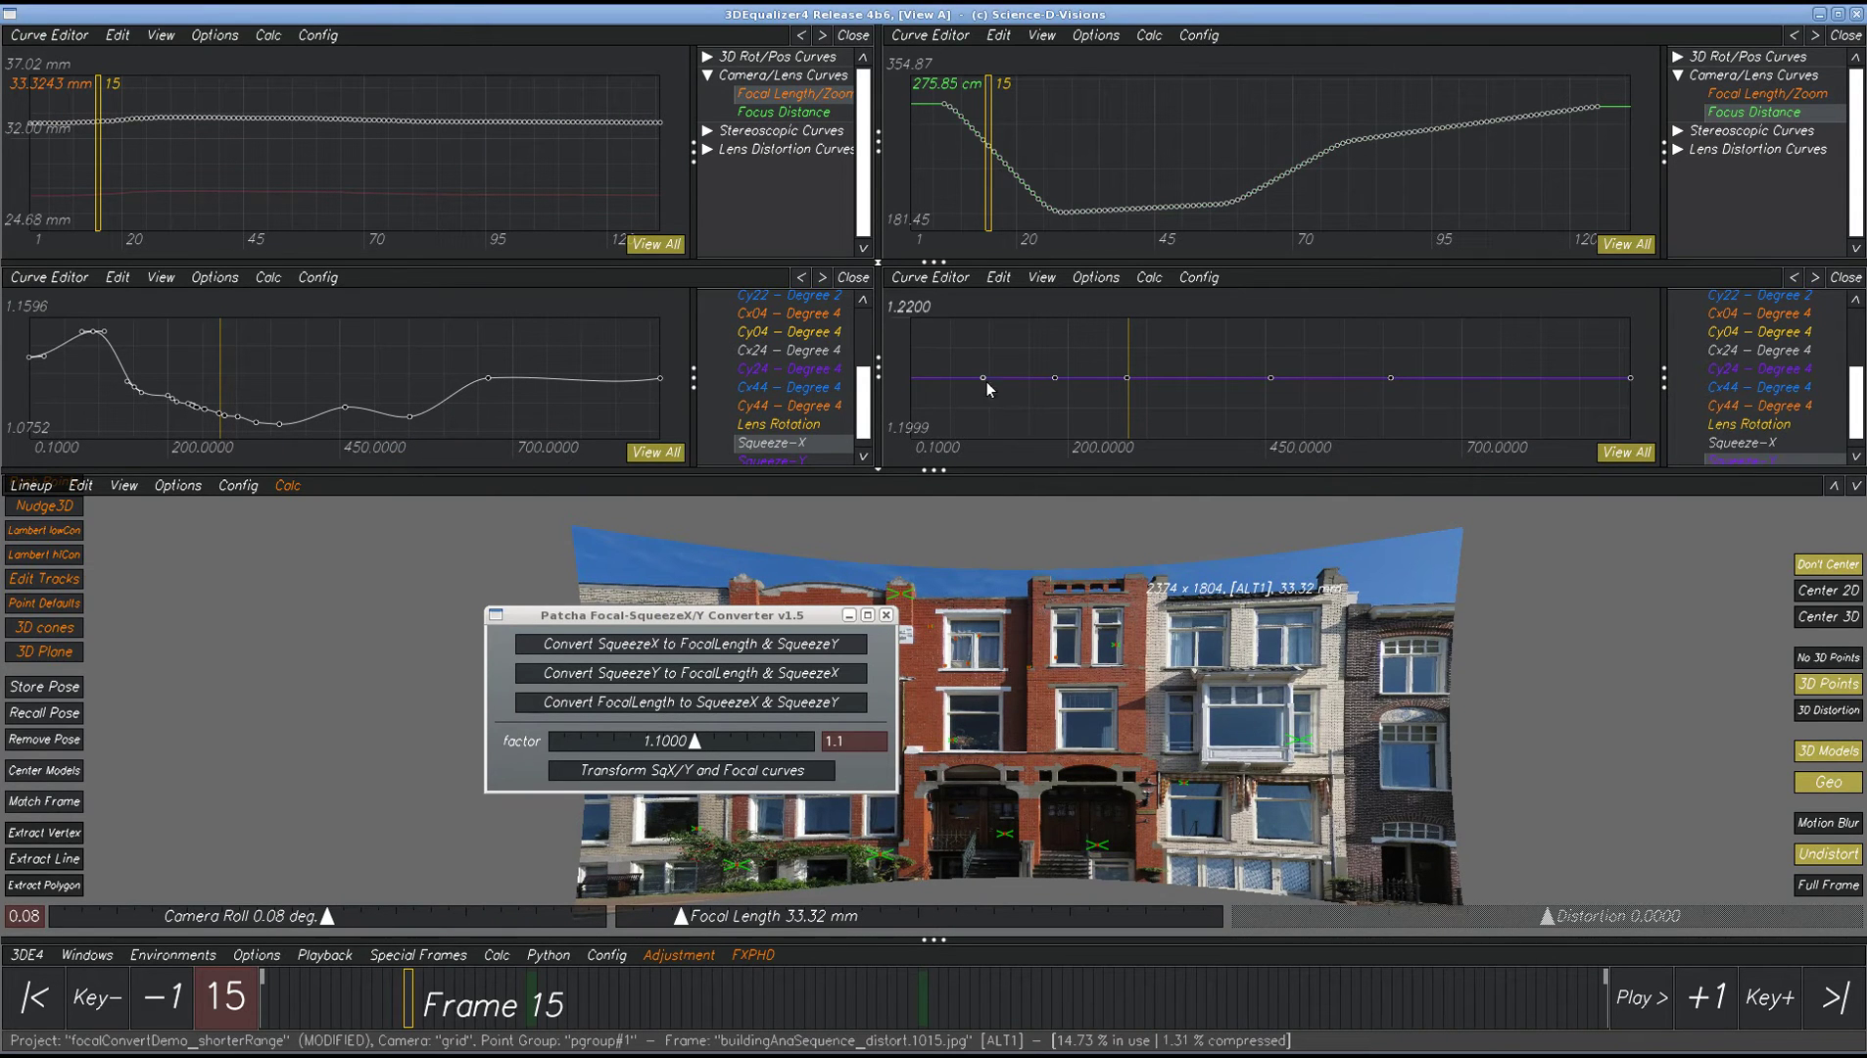
- Set the factor to 0.9016 and transform twice more so frame 15 reads 27.09 mm
drag(665, 748, 668, 747)
click(670, 771)
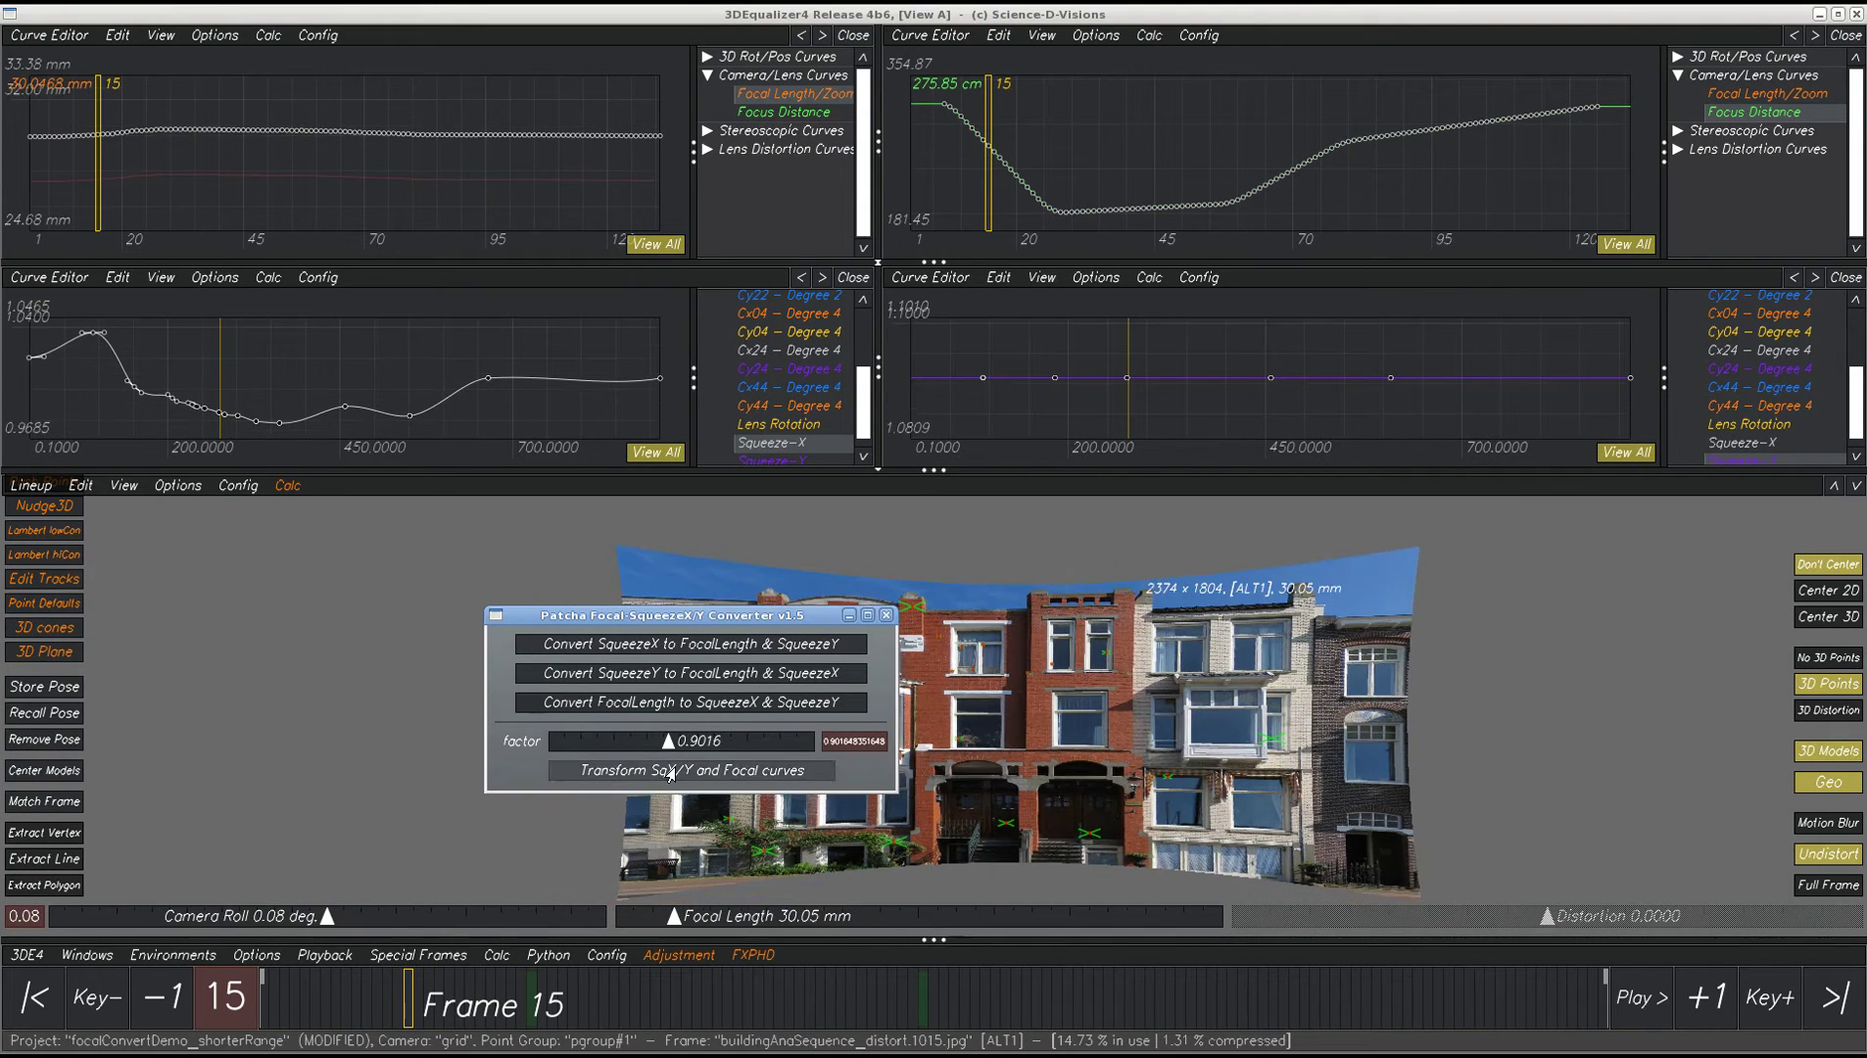
click(670, 772)
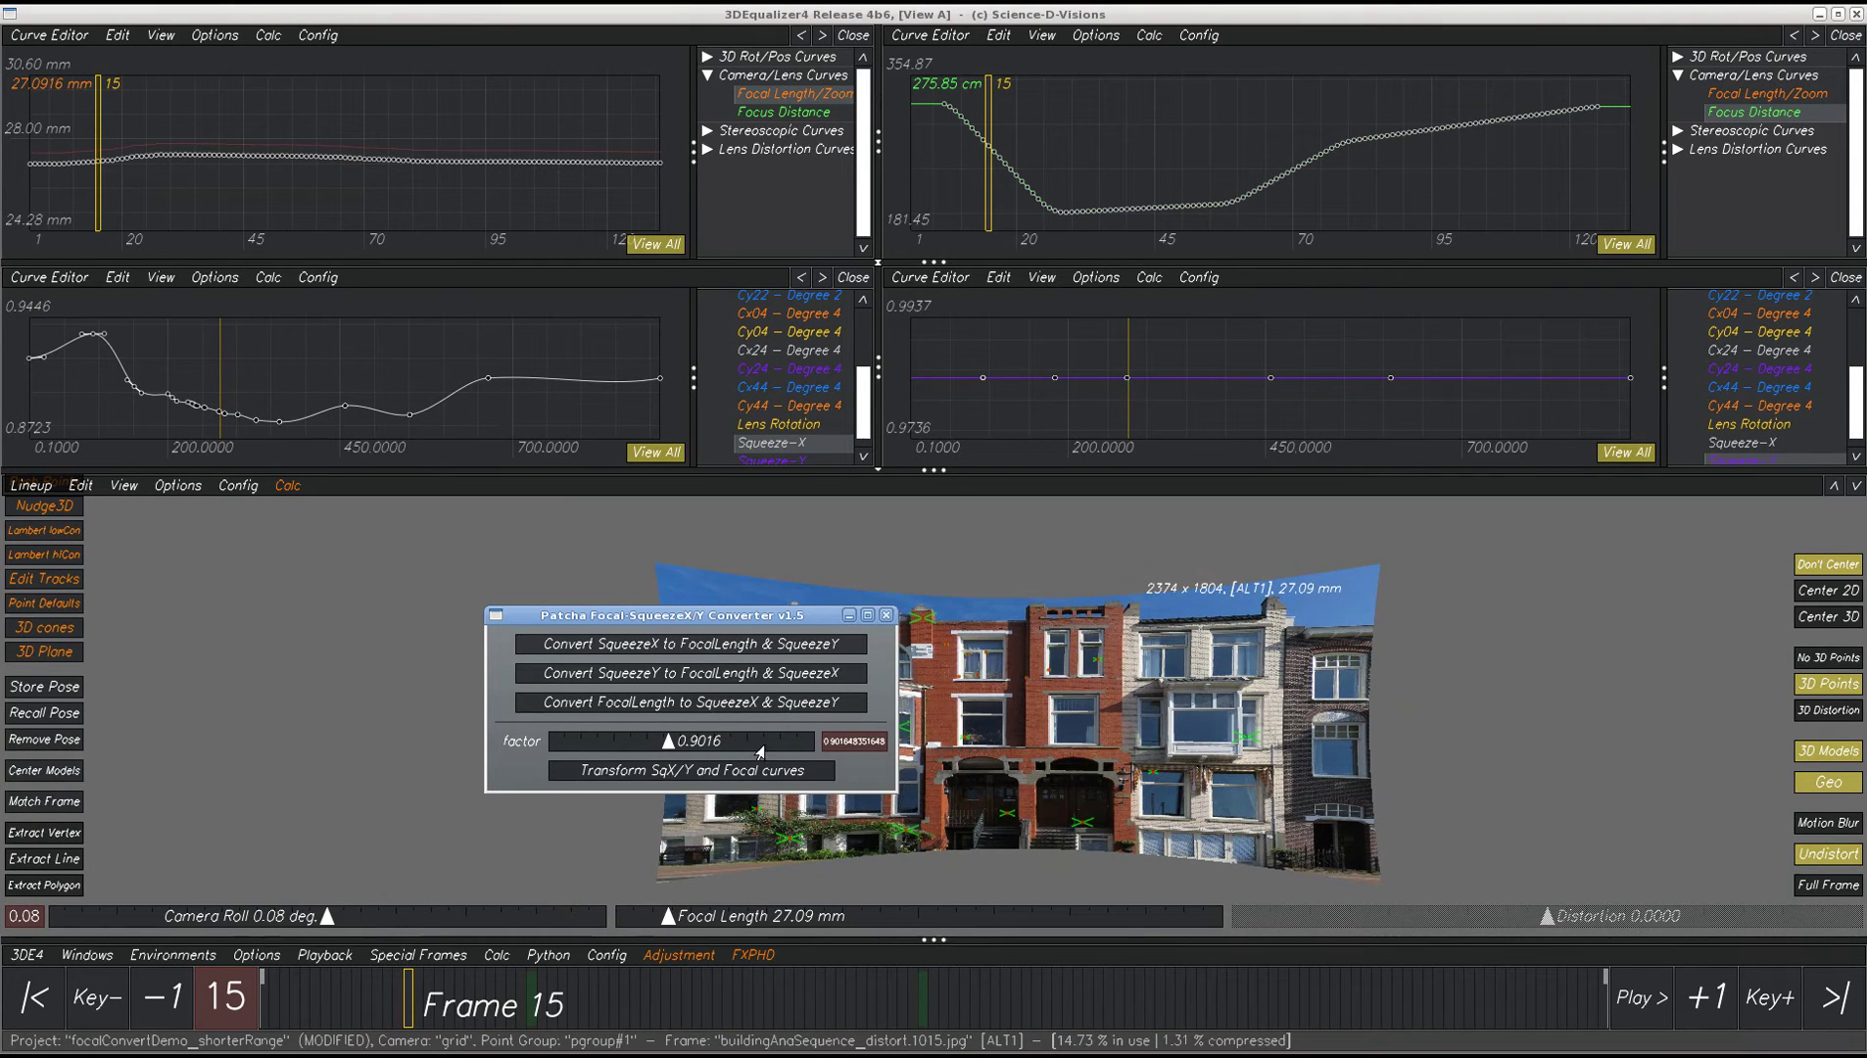
drag(687, 616, 734, 673)
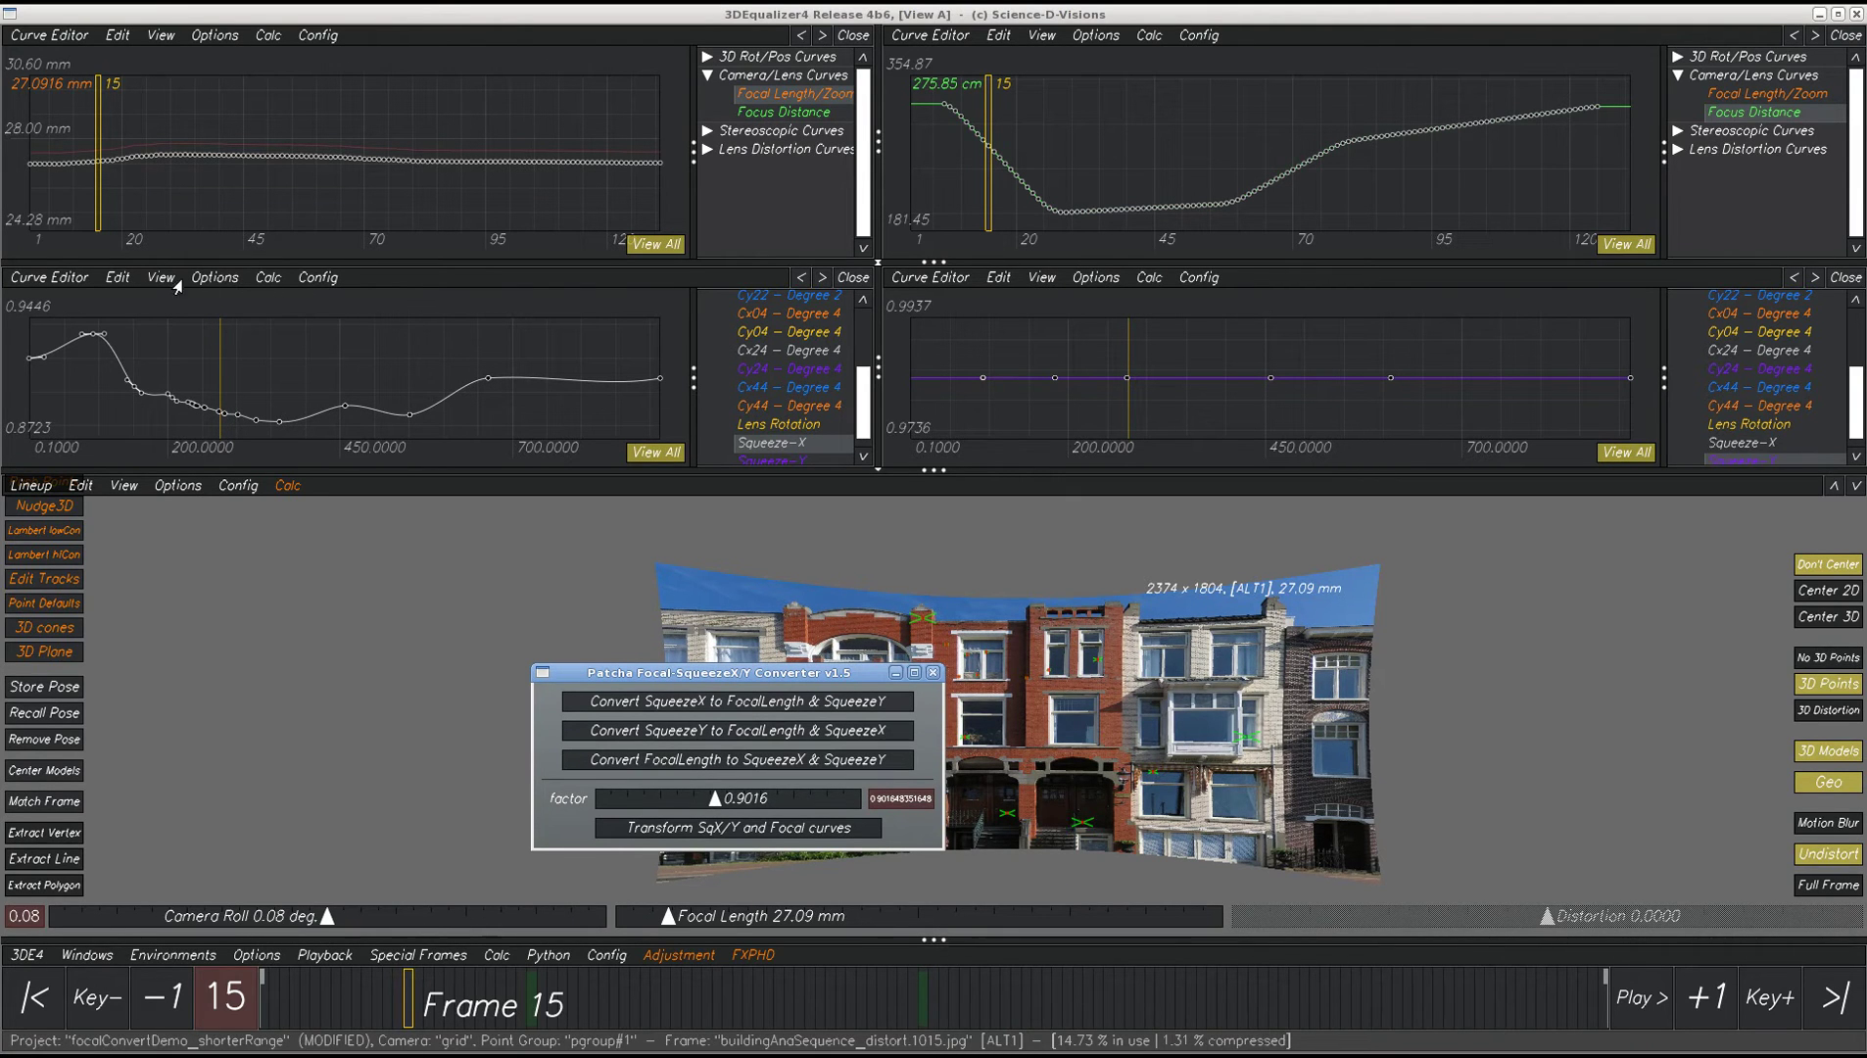
click(118, 279)
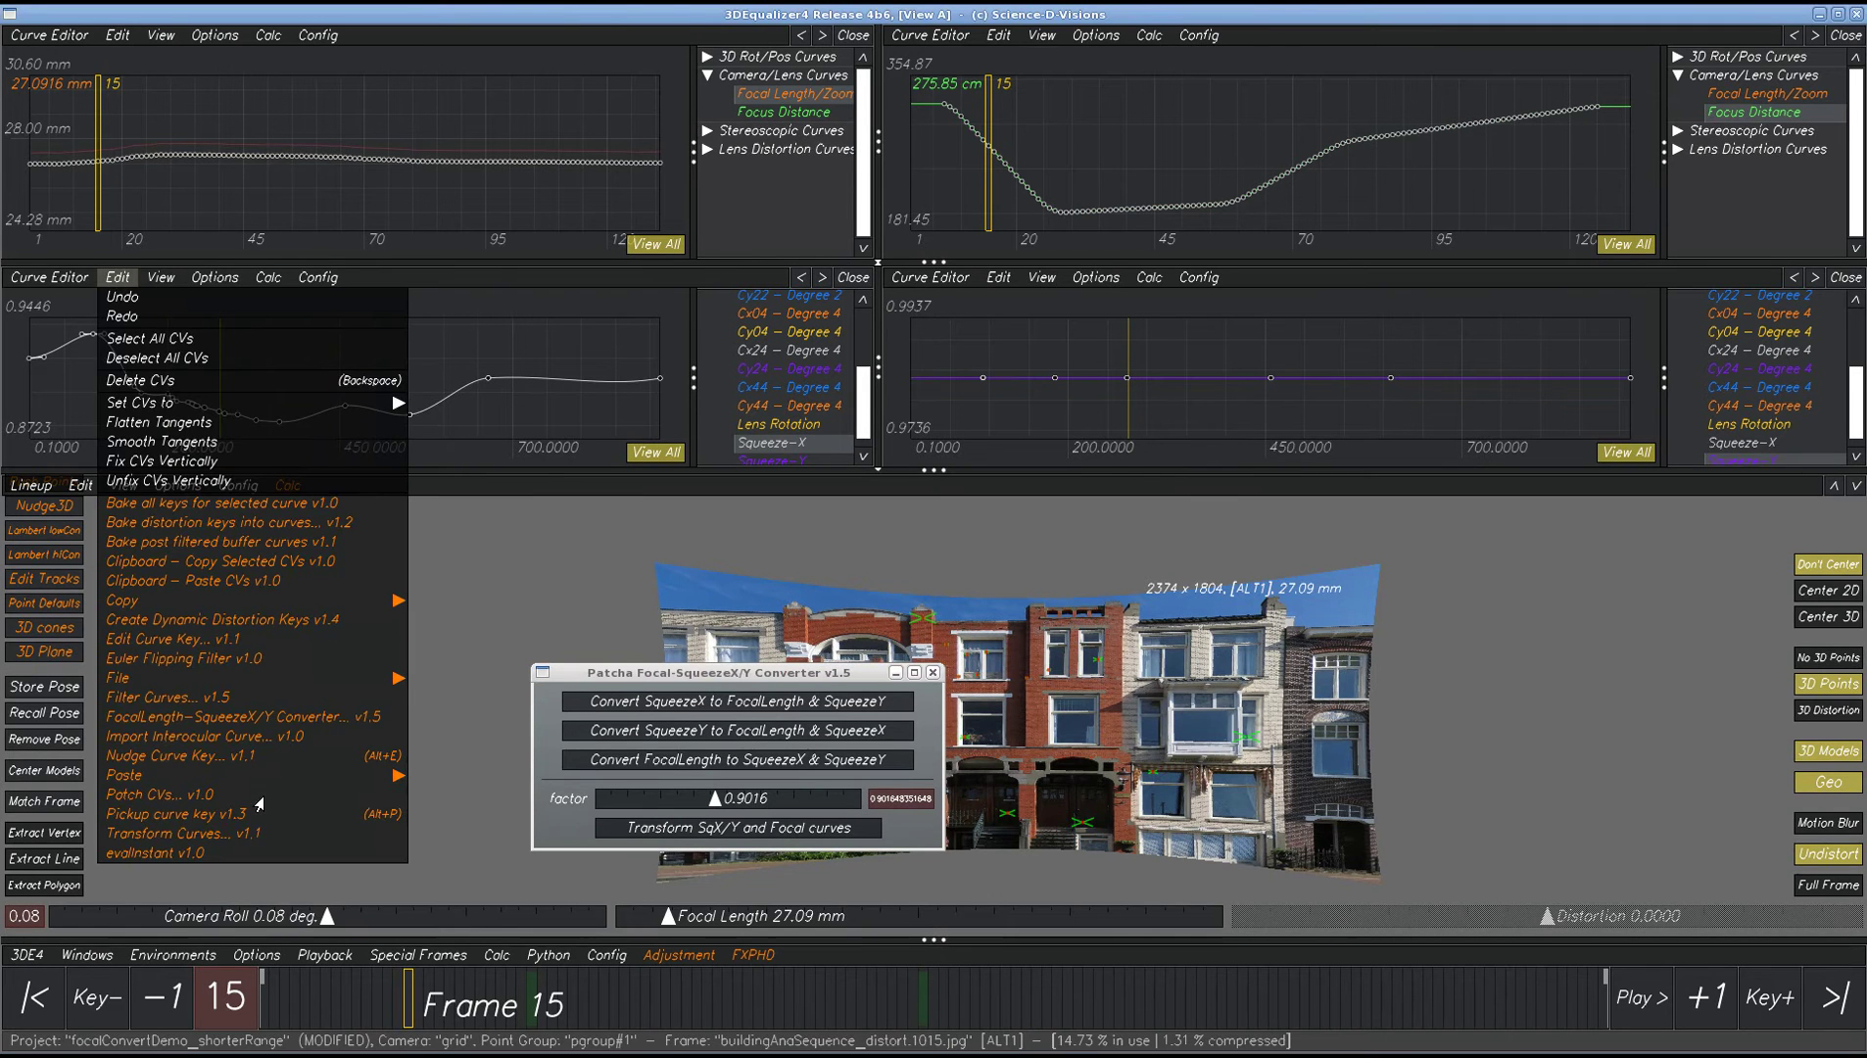
click(214, 835)
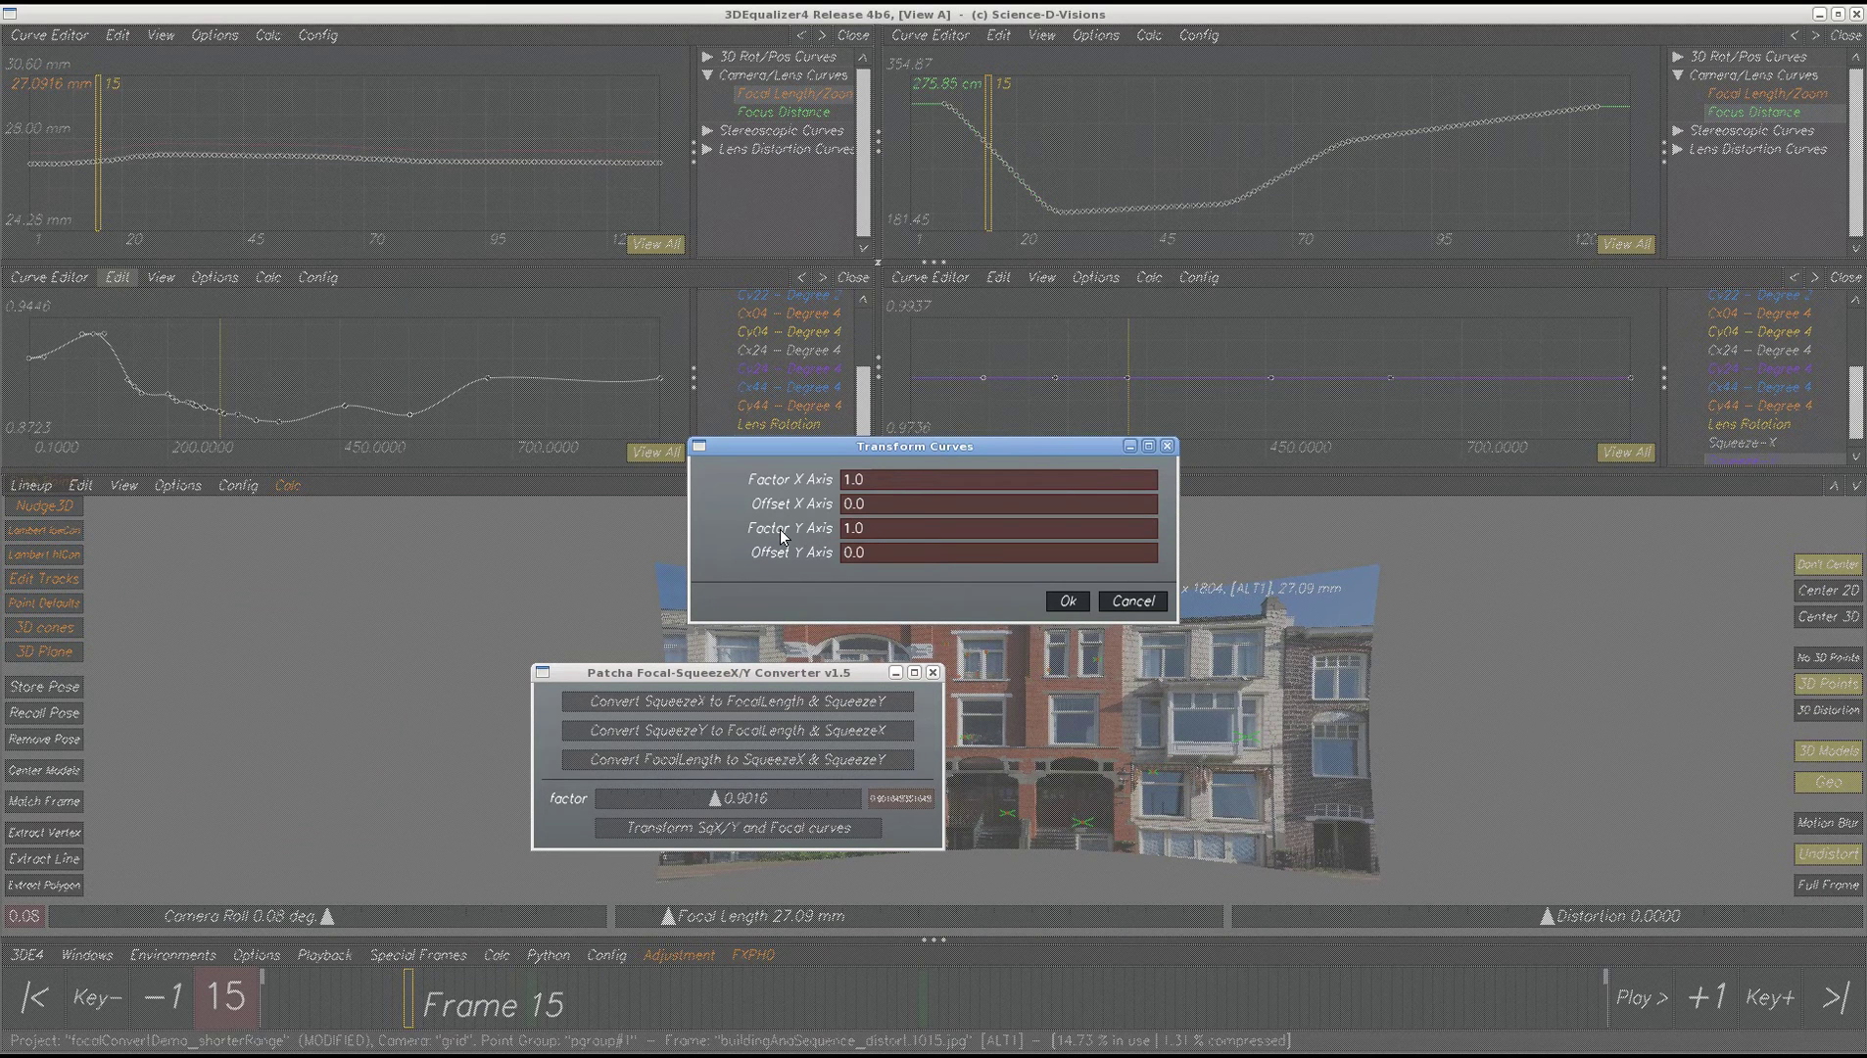
click(841, 530)
text(1.1)
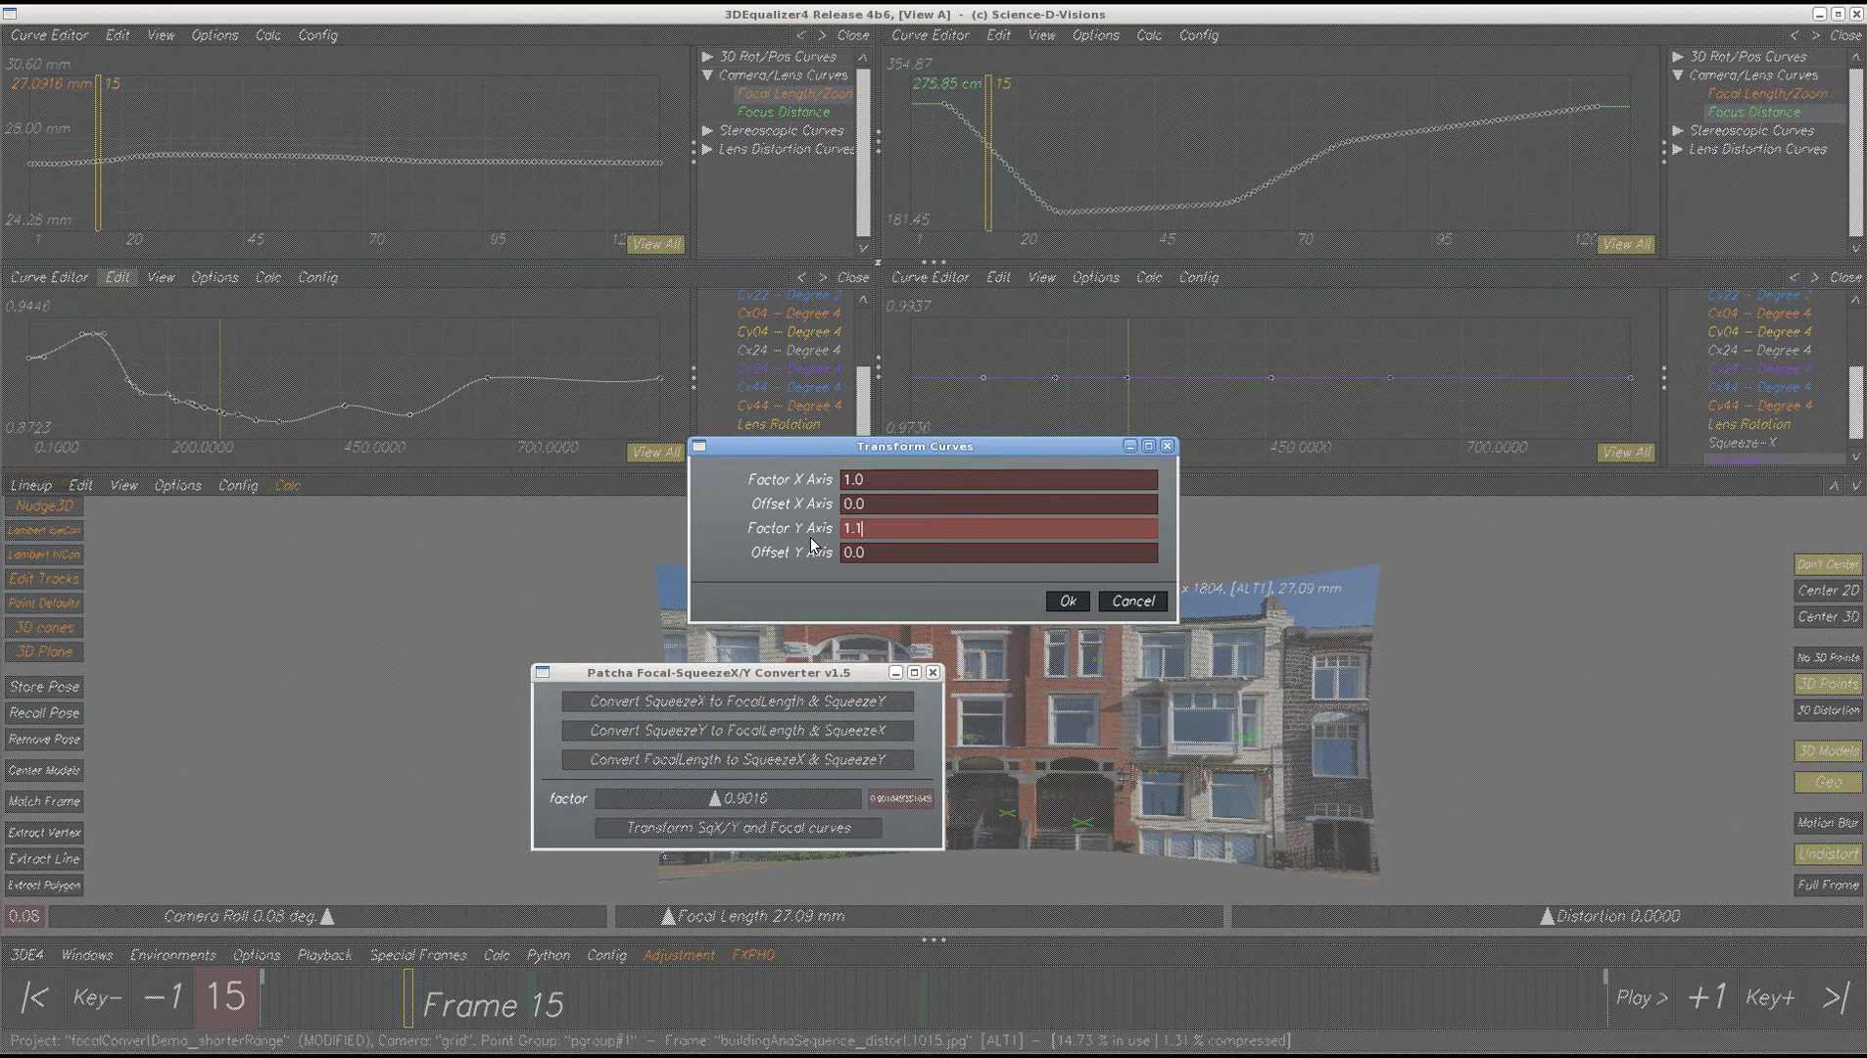
click(1127, 602)
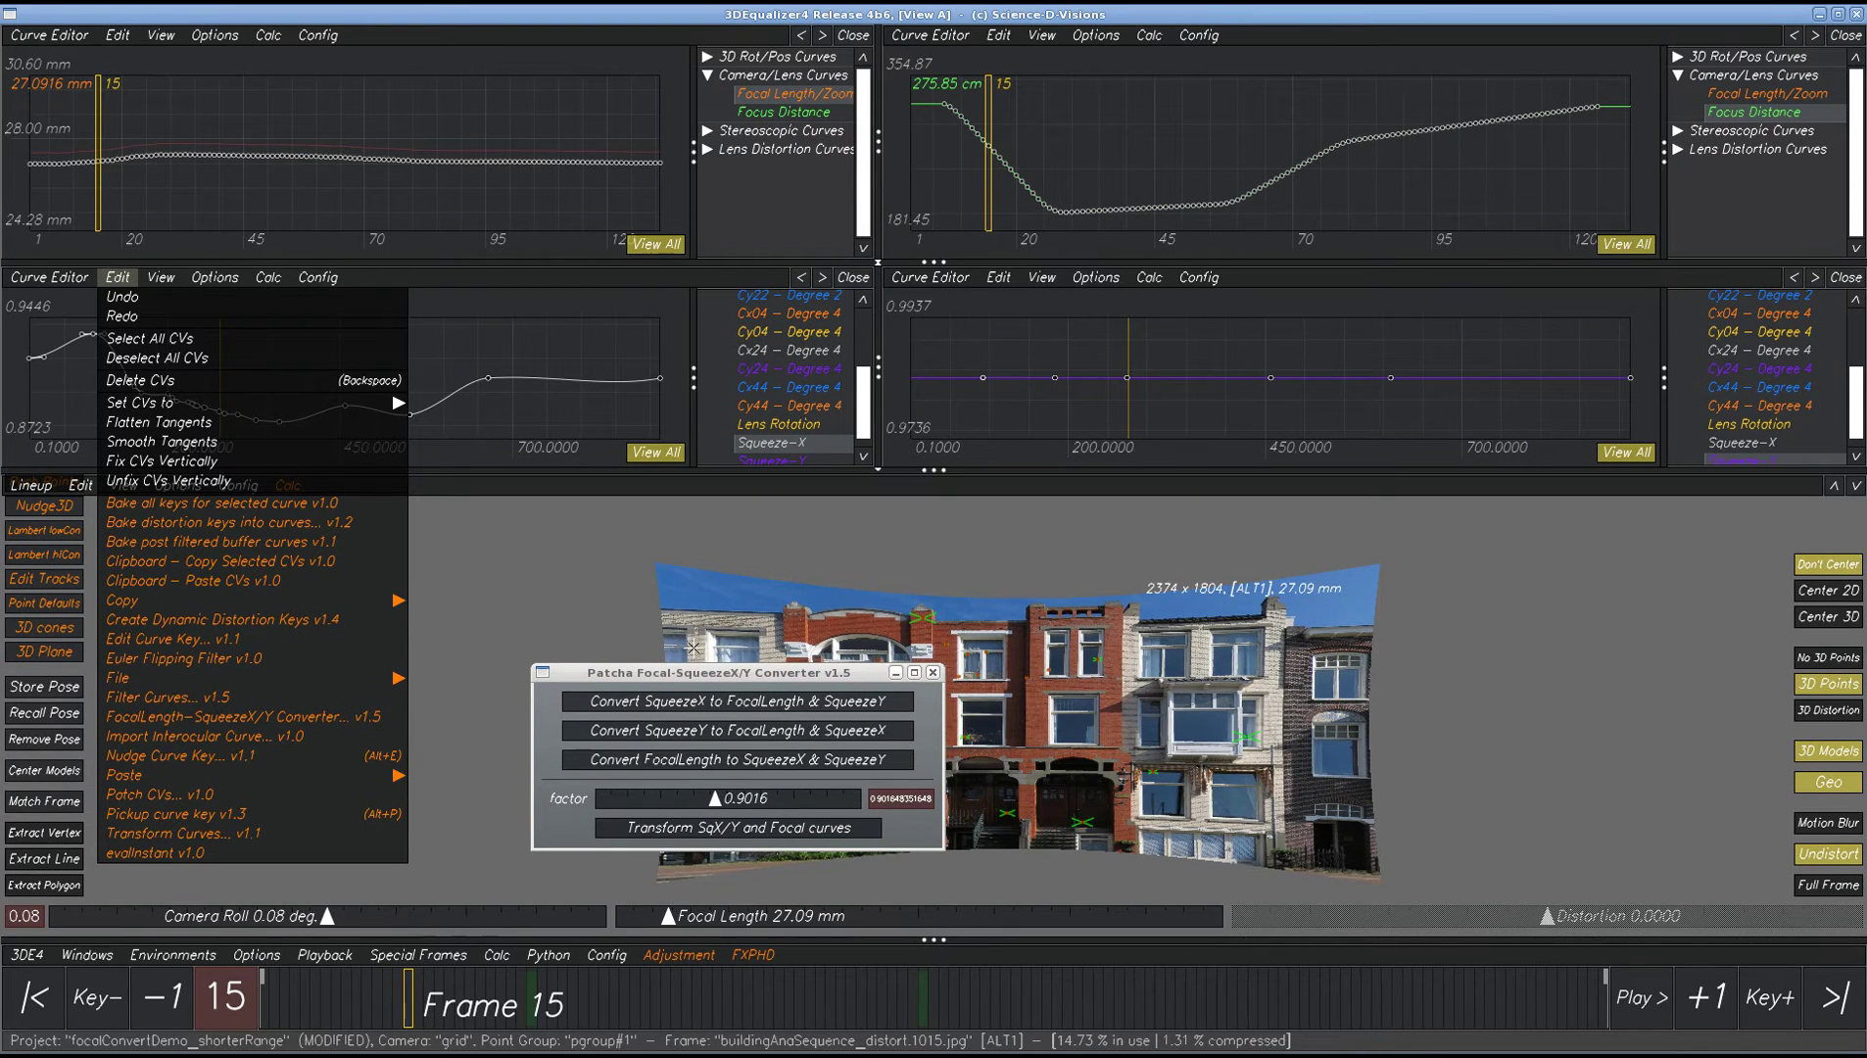
drag(691, 674, 779, 624)
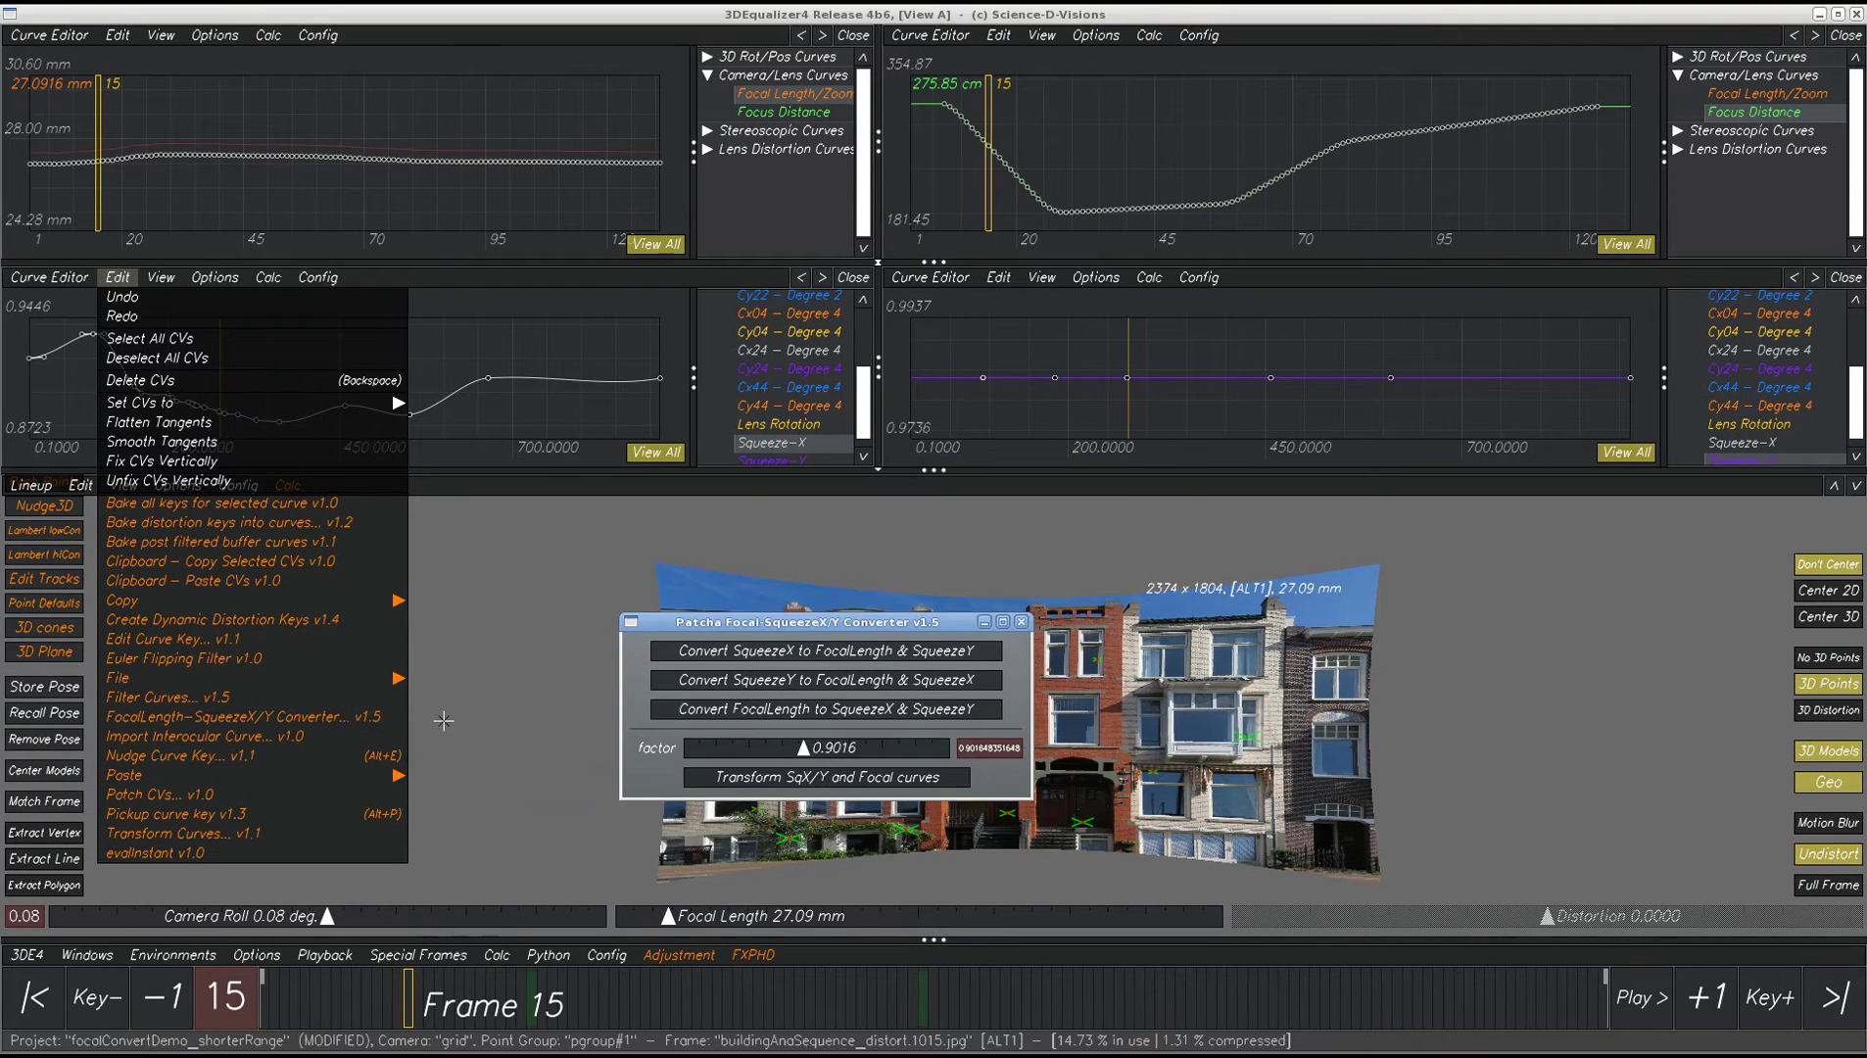
click(558, 630)
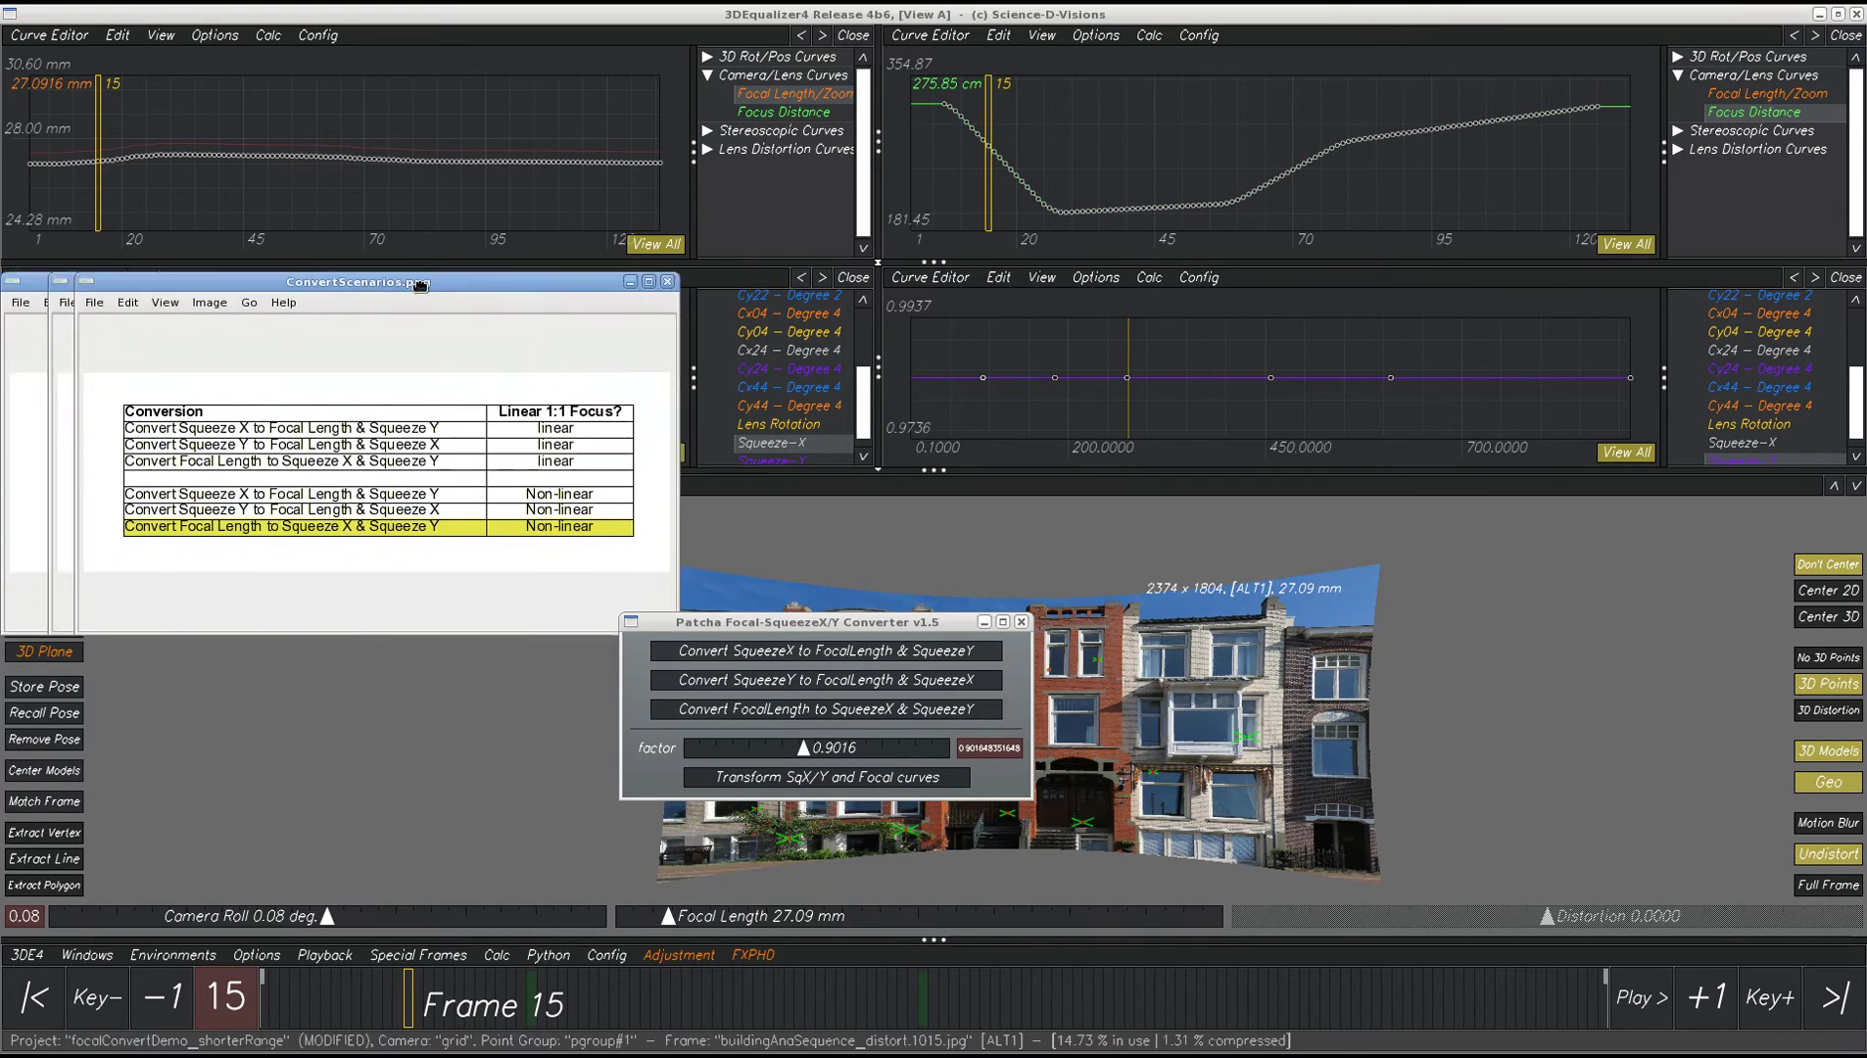
- Review the ConvertScenarios.png table, then show the Cy04 – Degree 4 curve in 3DE
drag(423, 277, 502, 279)
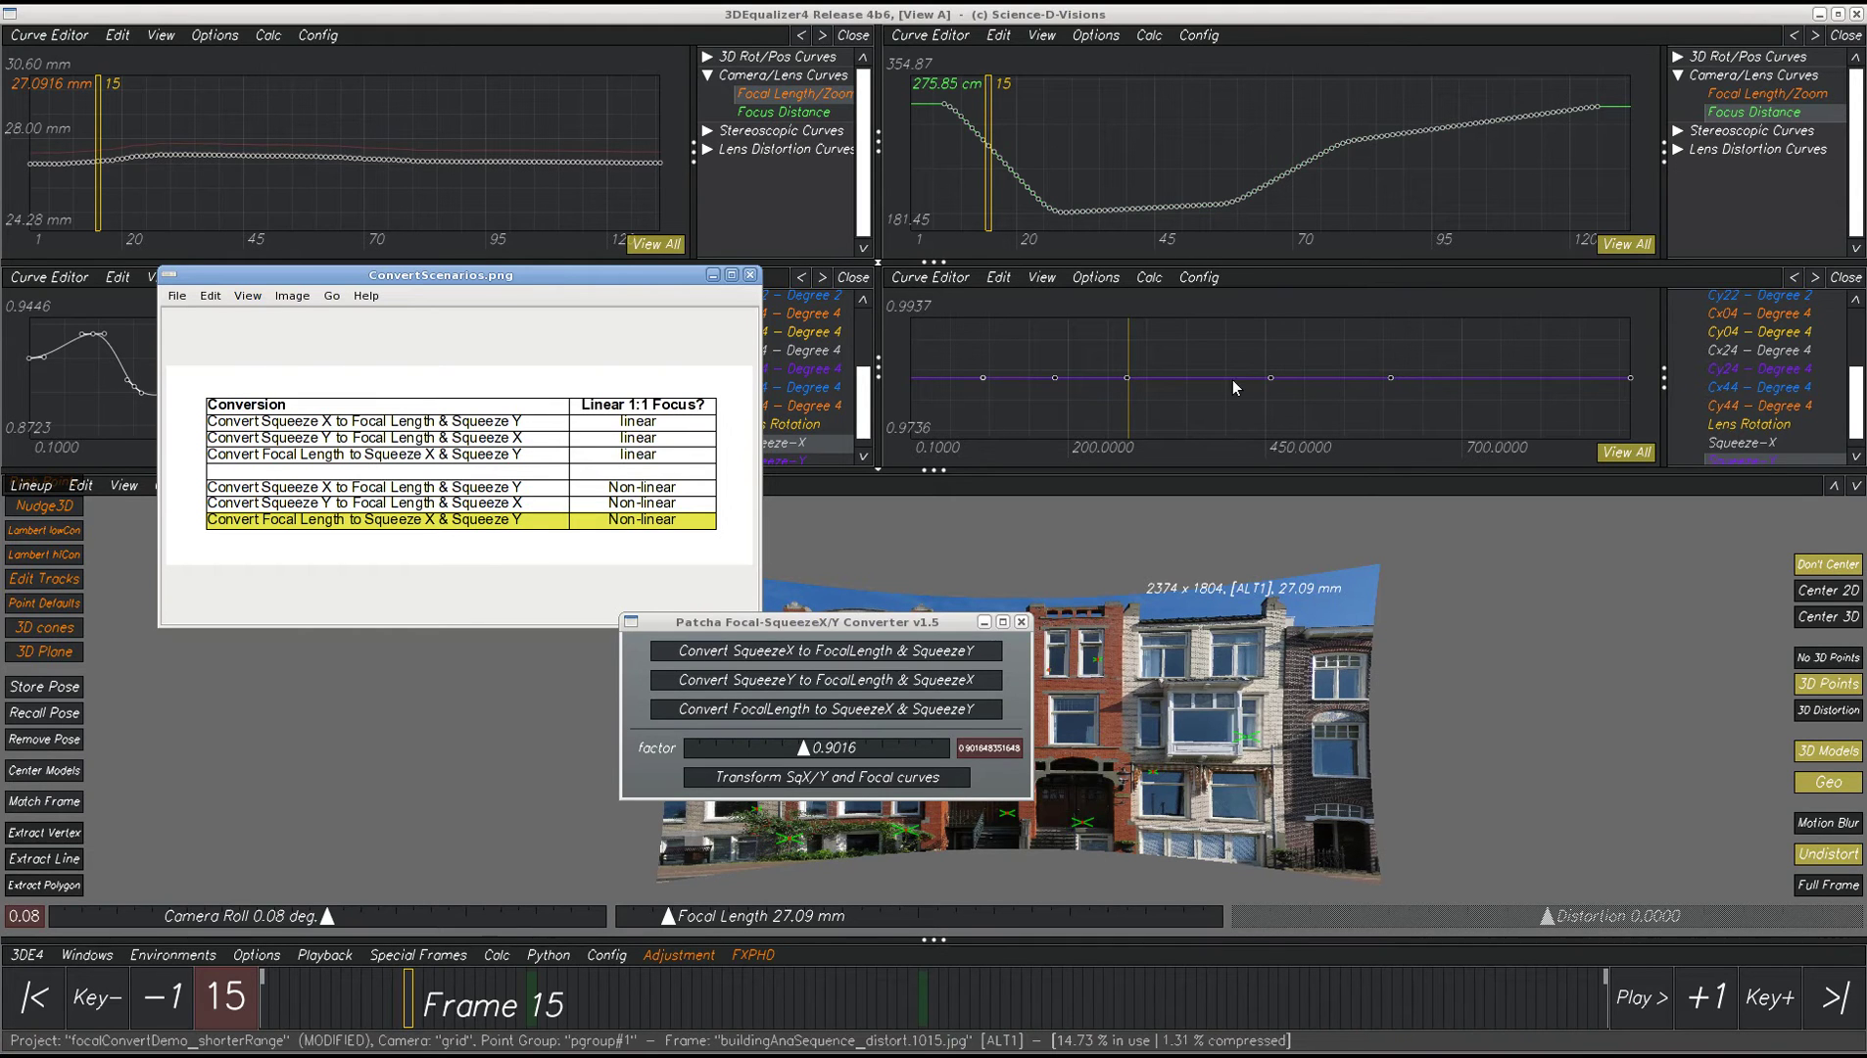
click(1758, 336)
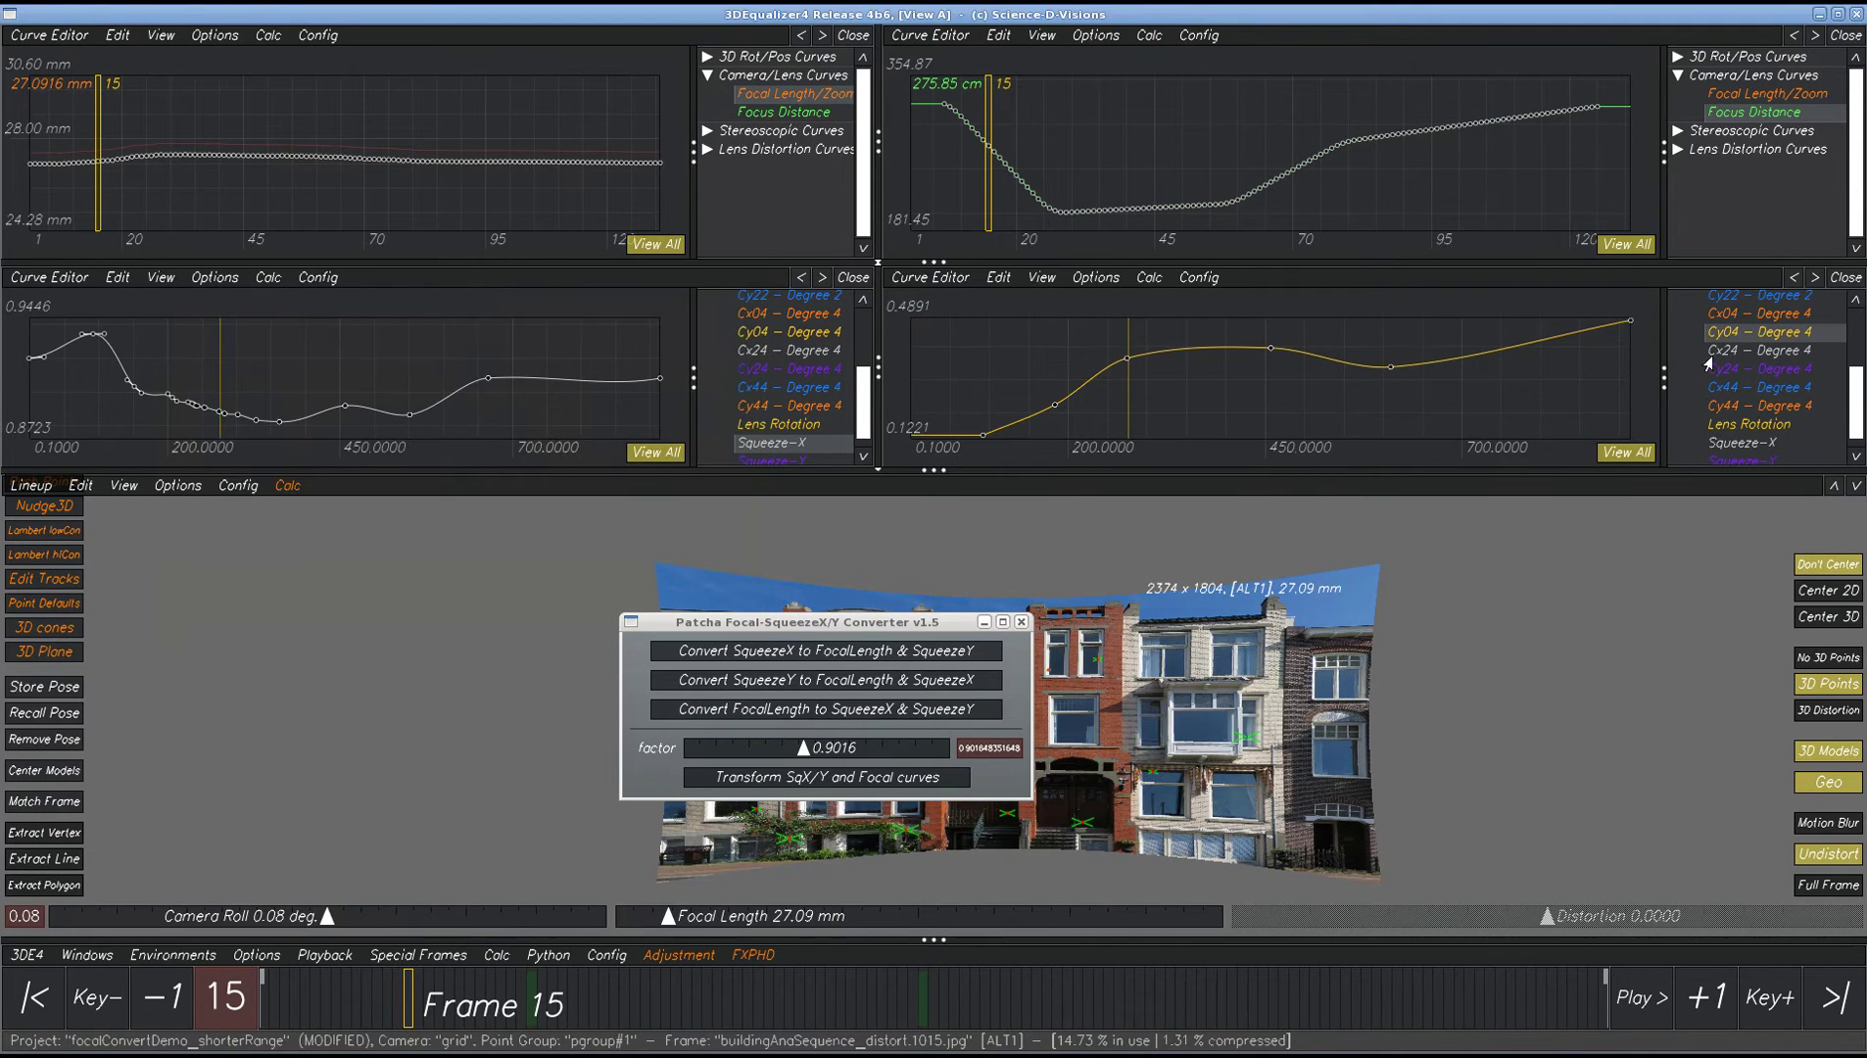
- Display the Cx24, Cy24 and Cx44 curves in turn, then raise the conversion table again
click(1724, 350)
click(1726, 368)
click(1730, 388)
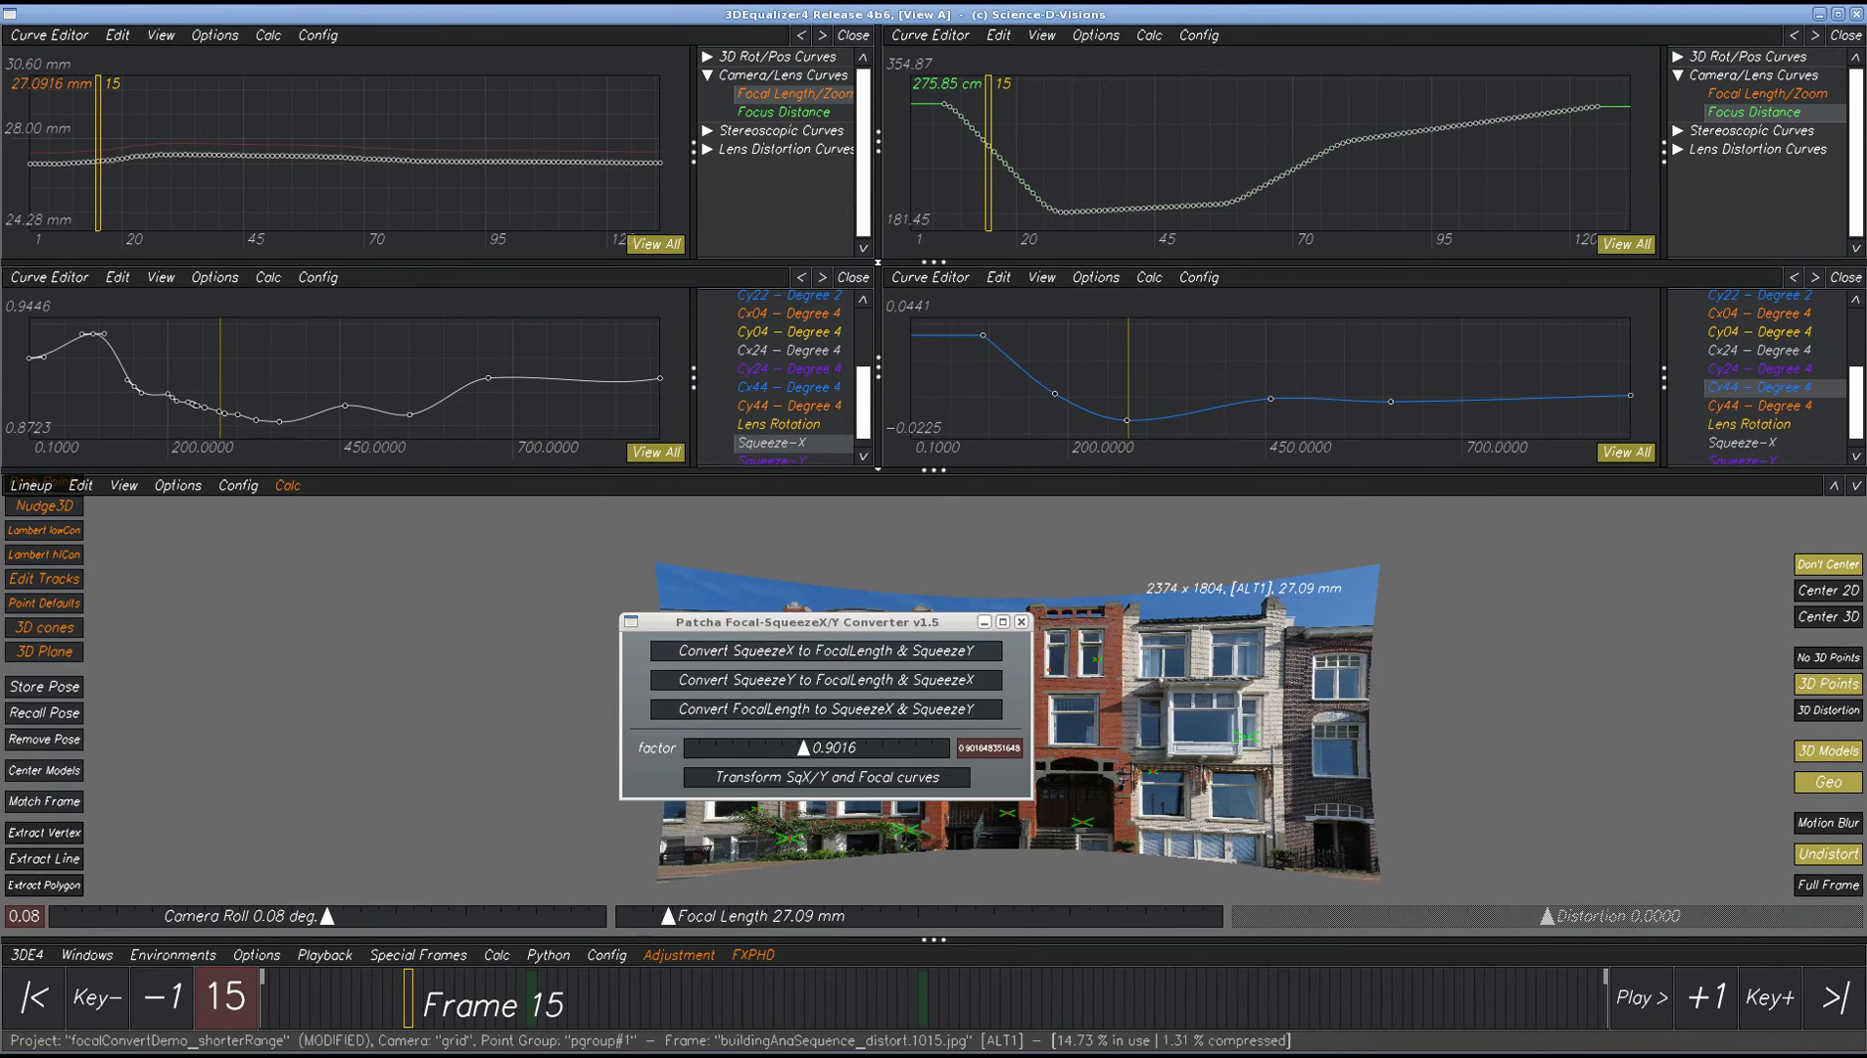
key(alt+Tab)
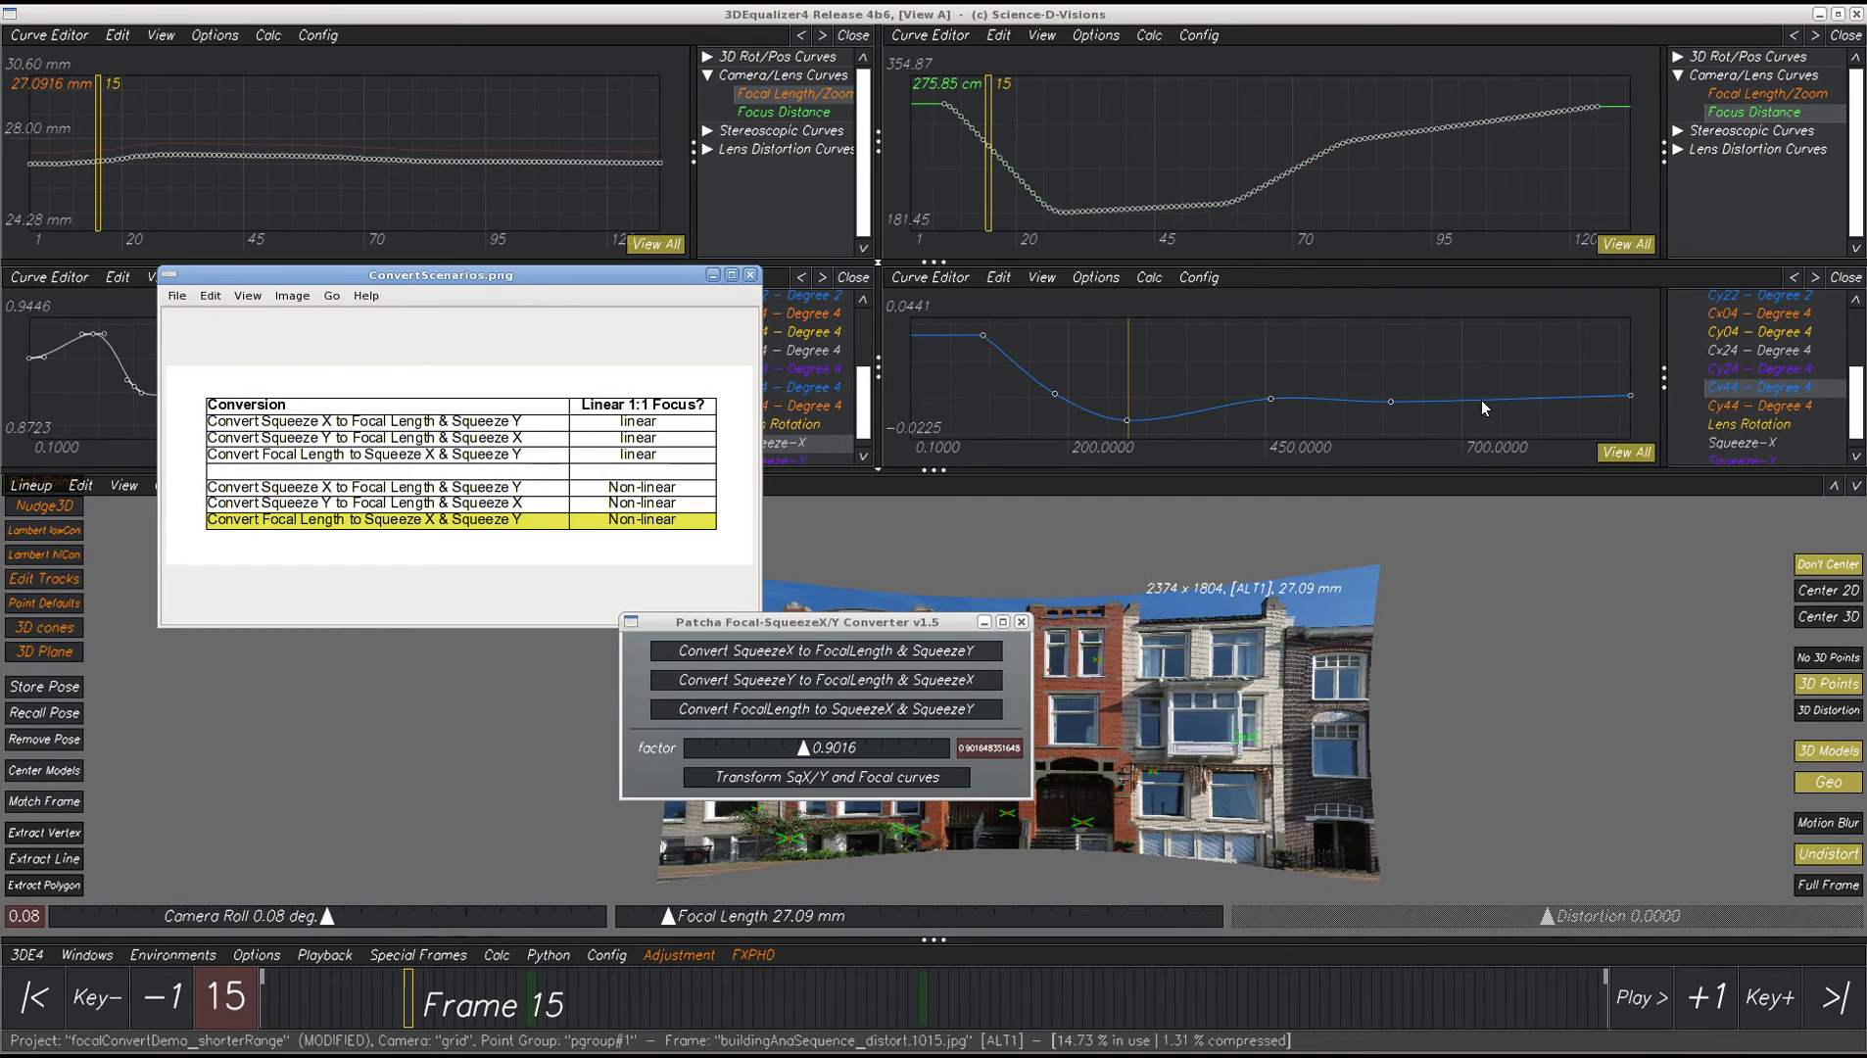
- Drag the 3DE timeline to frame 111, focal length 27.06 mm
drag(1512, 1012, 1352, 1014)
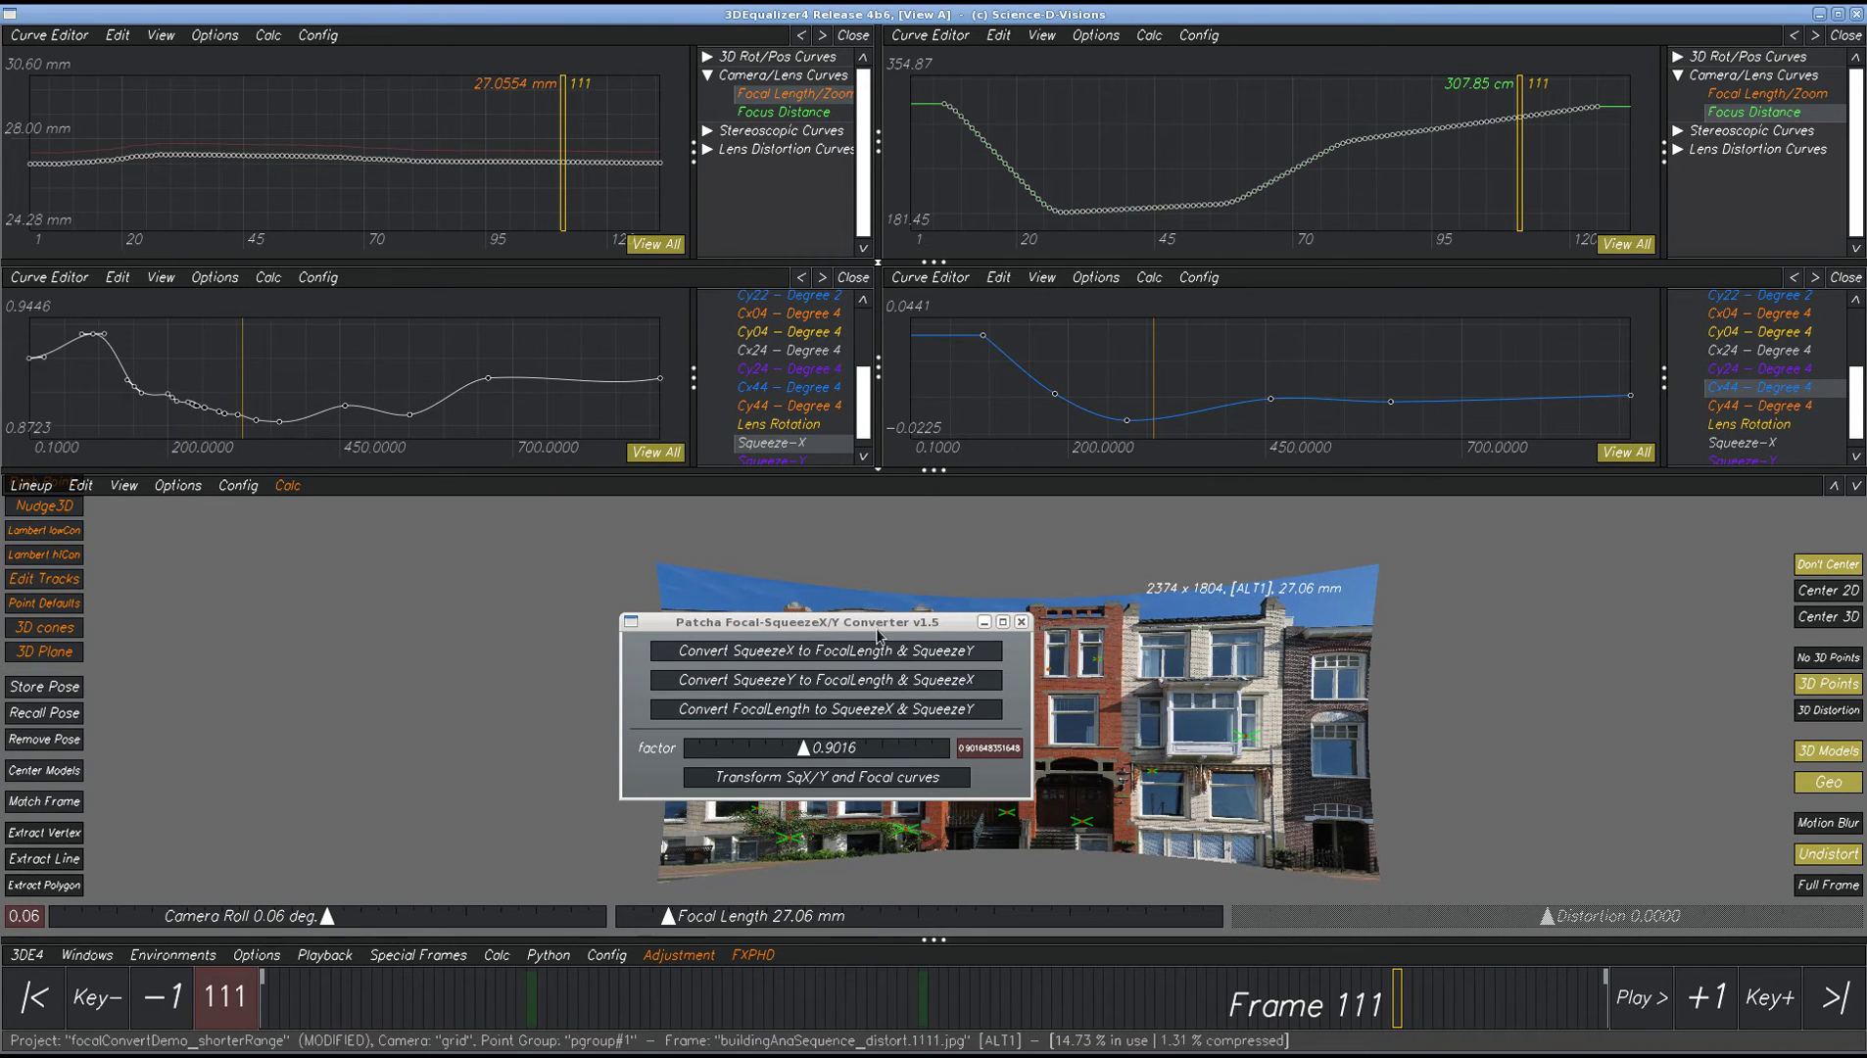
- Convert SqueezeX to FocalLength & SqueezeY, making frame 111 read 30.54 mm
drag(868, 620, 821, 576)
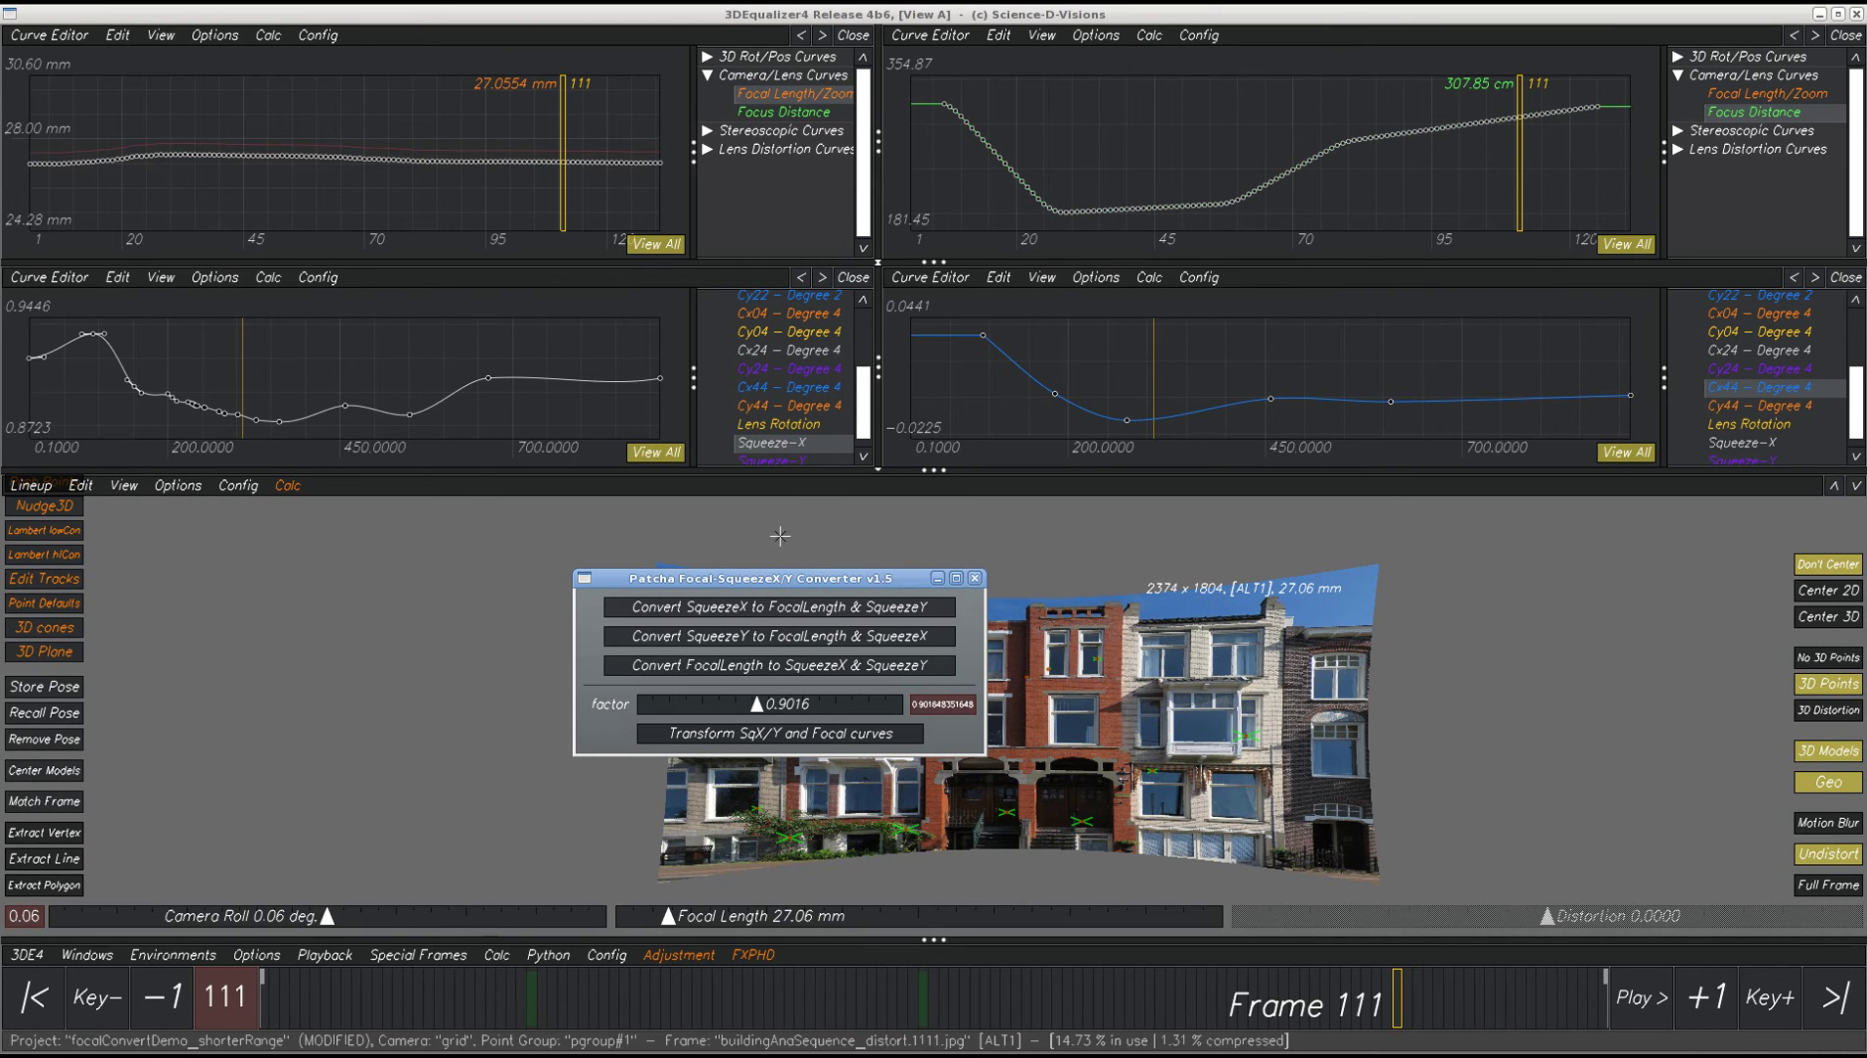
click(736, 608)
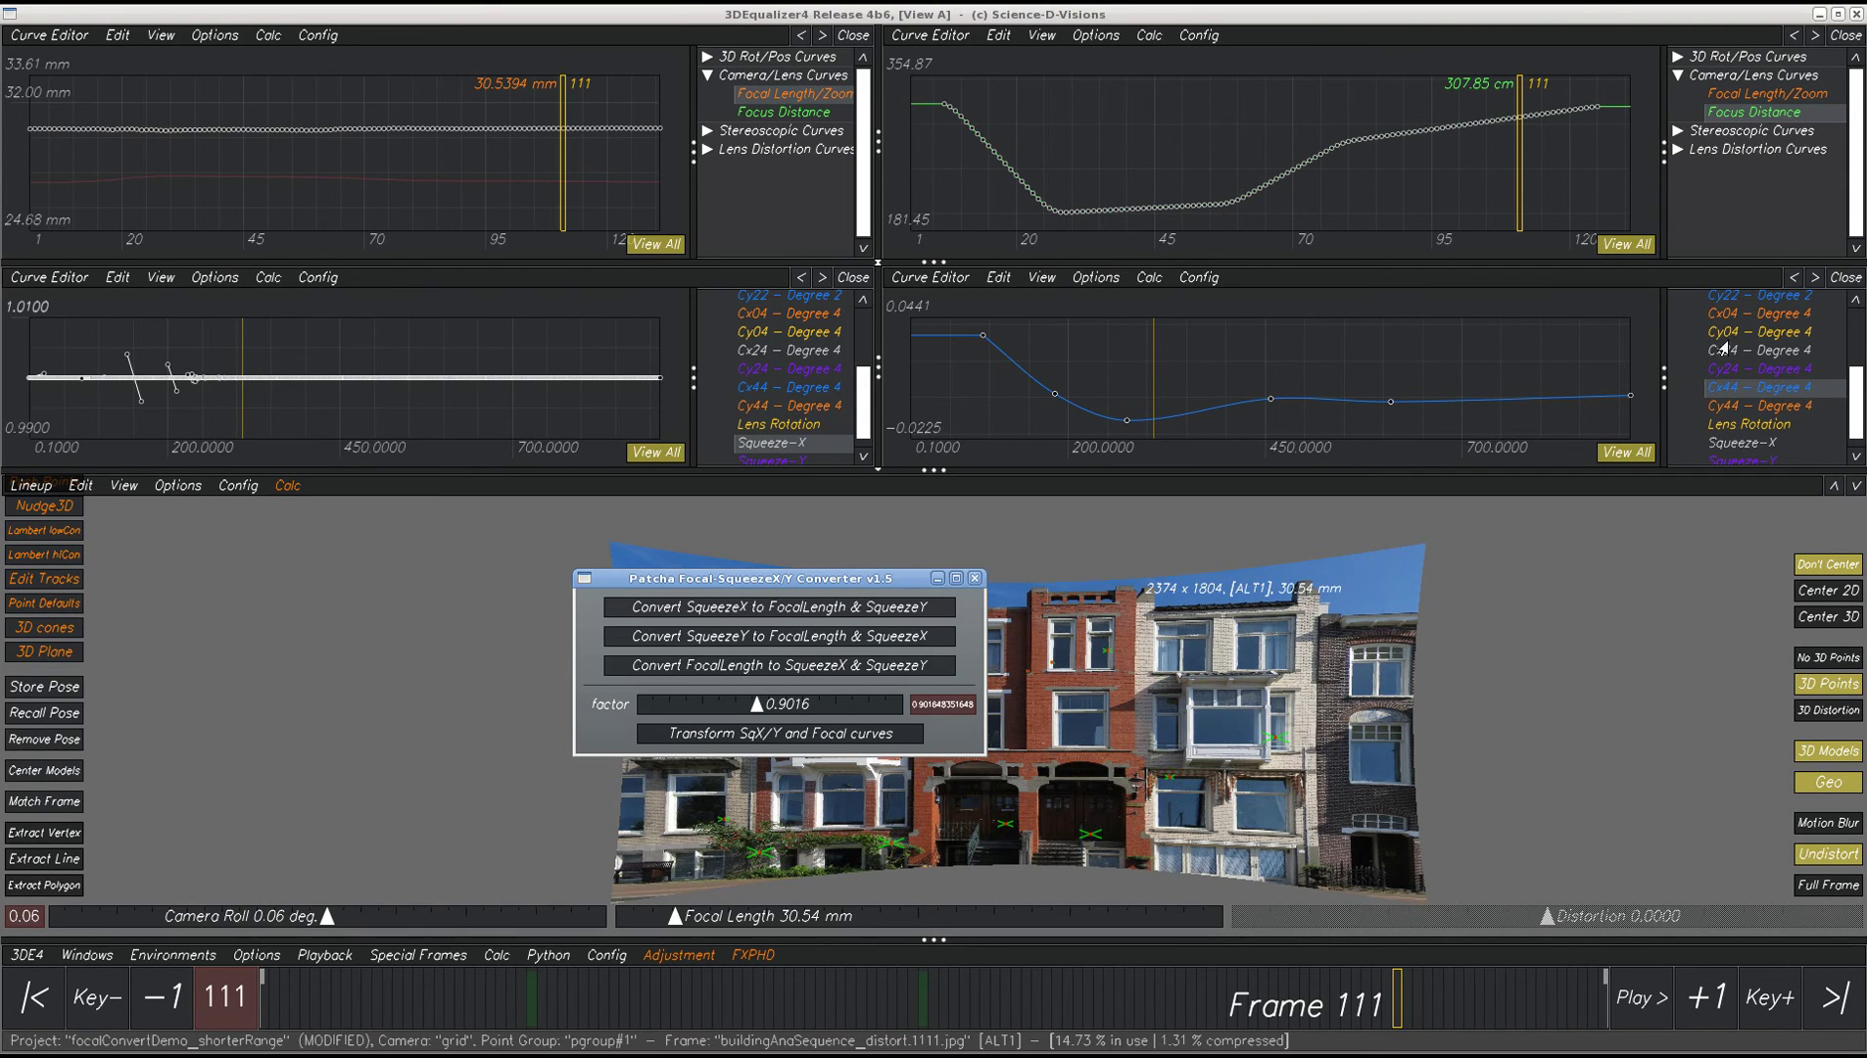
scroll(1724, 348, down, 1)
- Inspect the Squeeze-Y, Cy04 and Cy24 curves, then check and close the scenarios table
click(1758, 446)
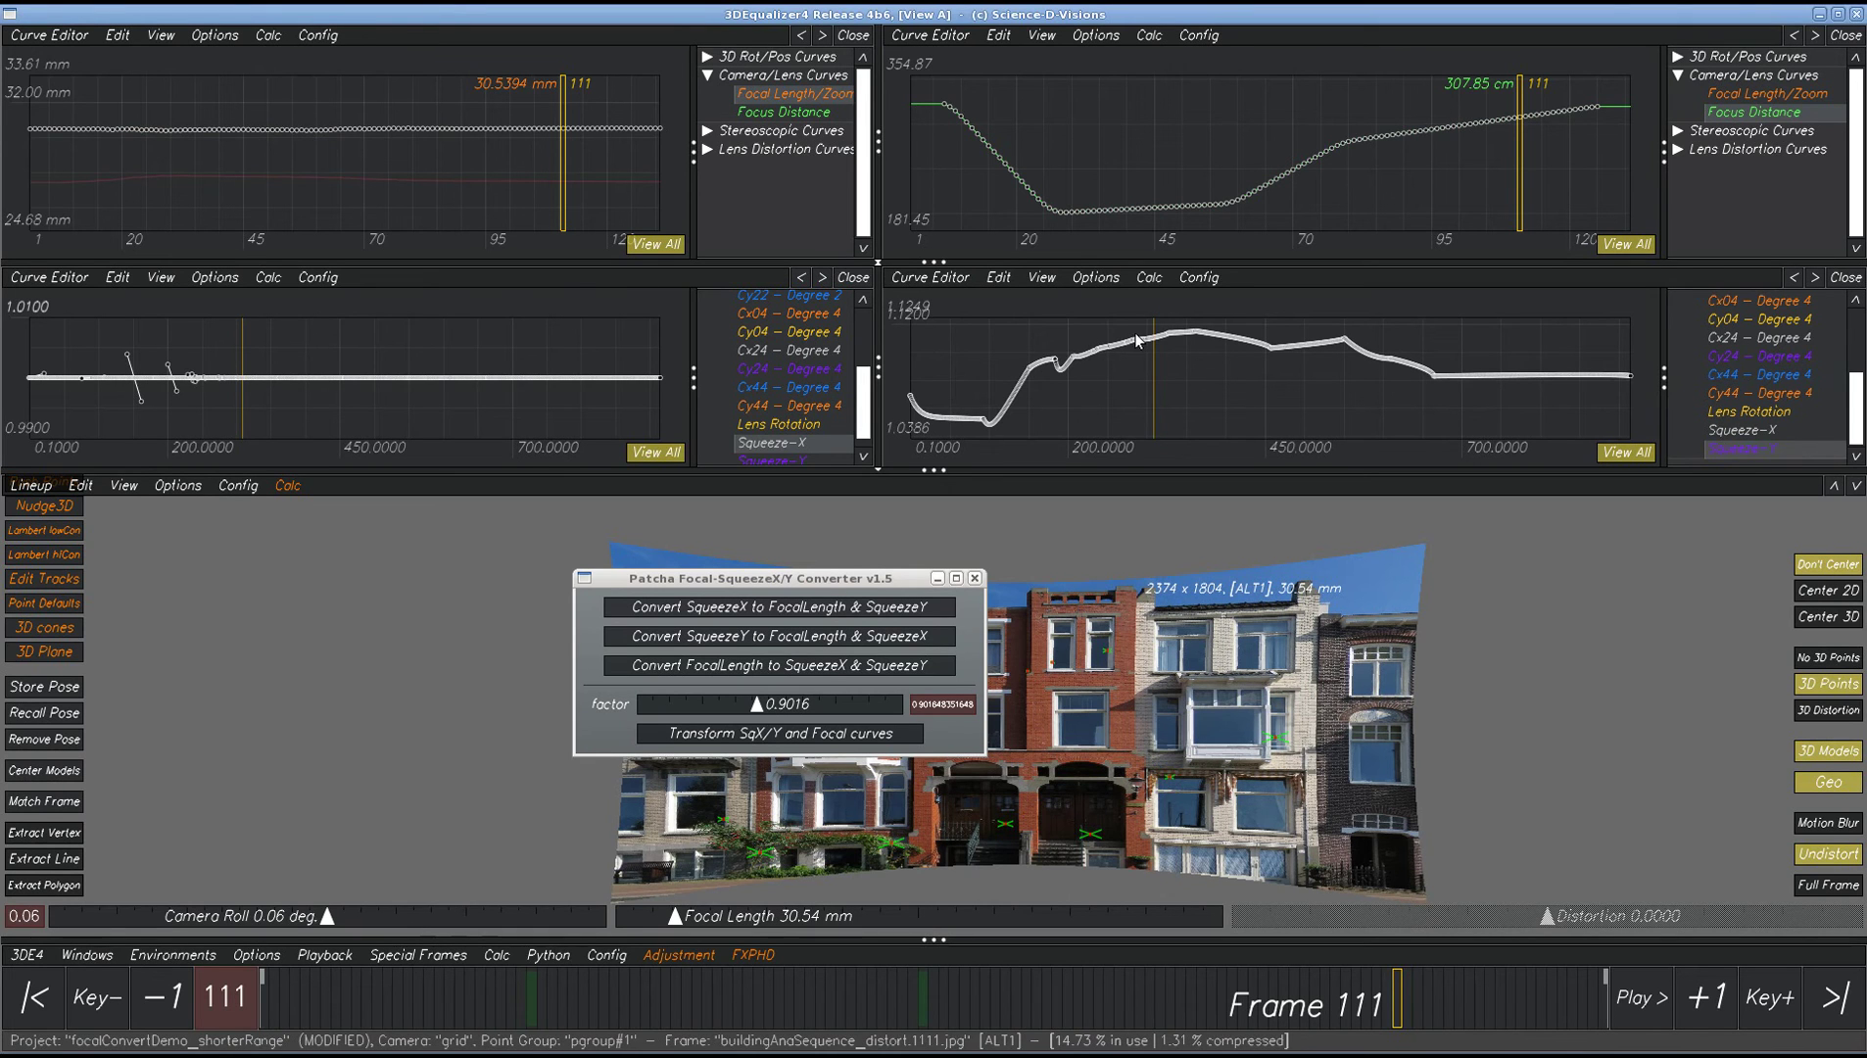
click(1760, 324)
click(1753, 356)
click(1775, 319)
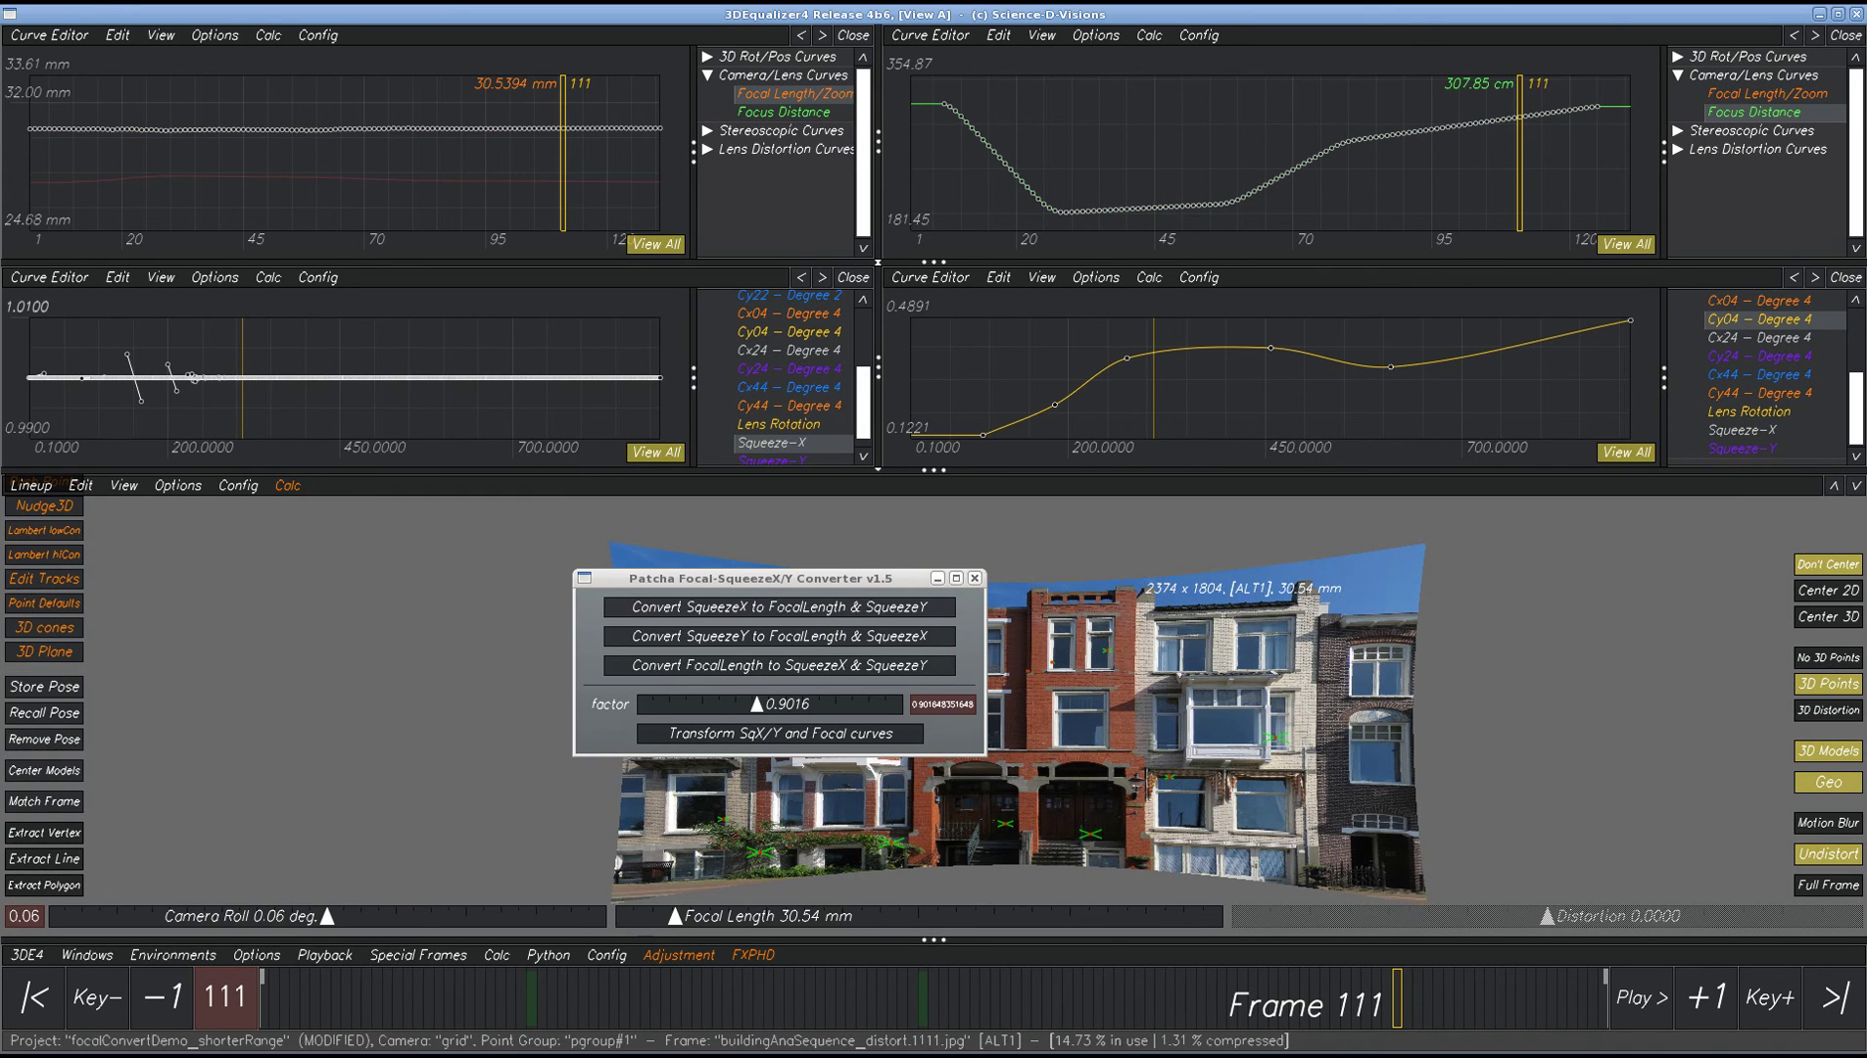
key(alt+Tab)
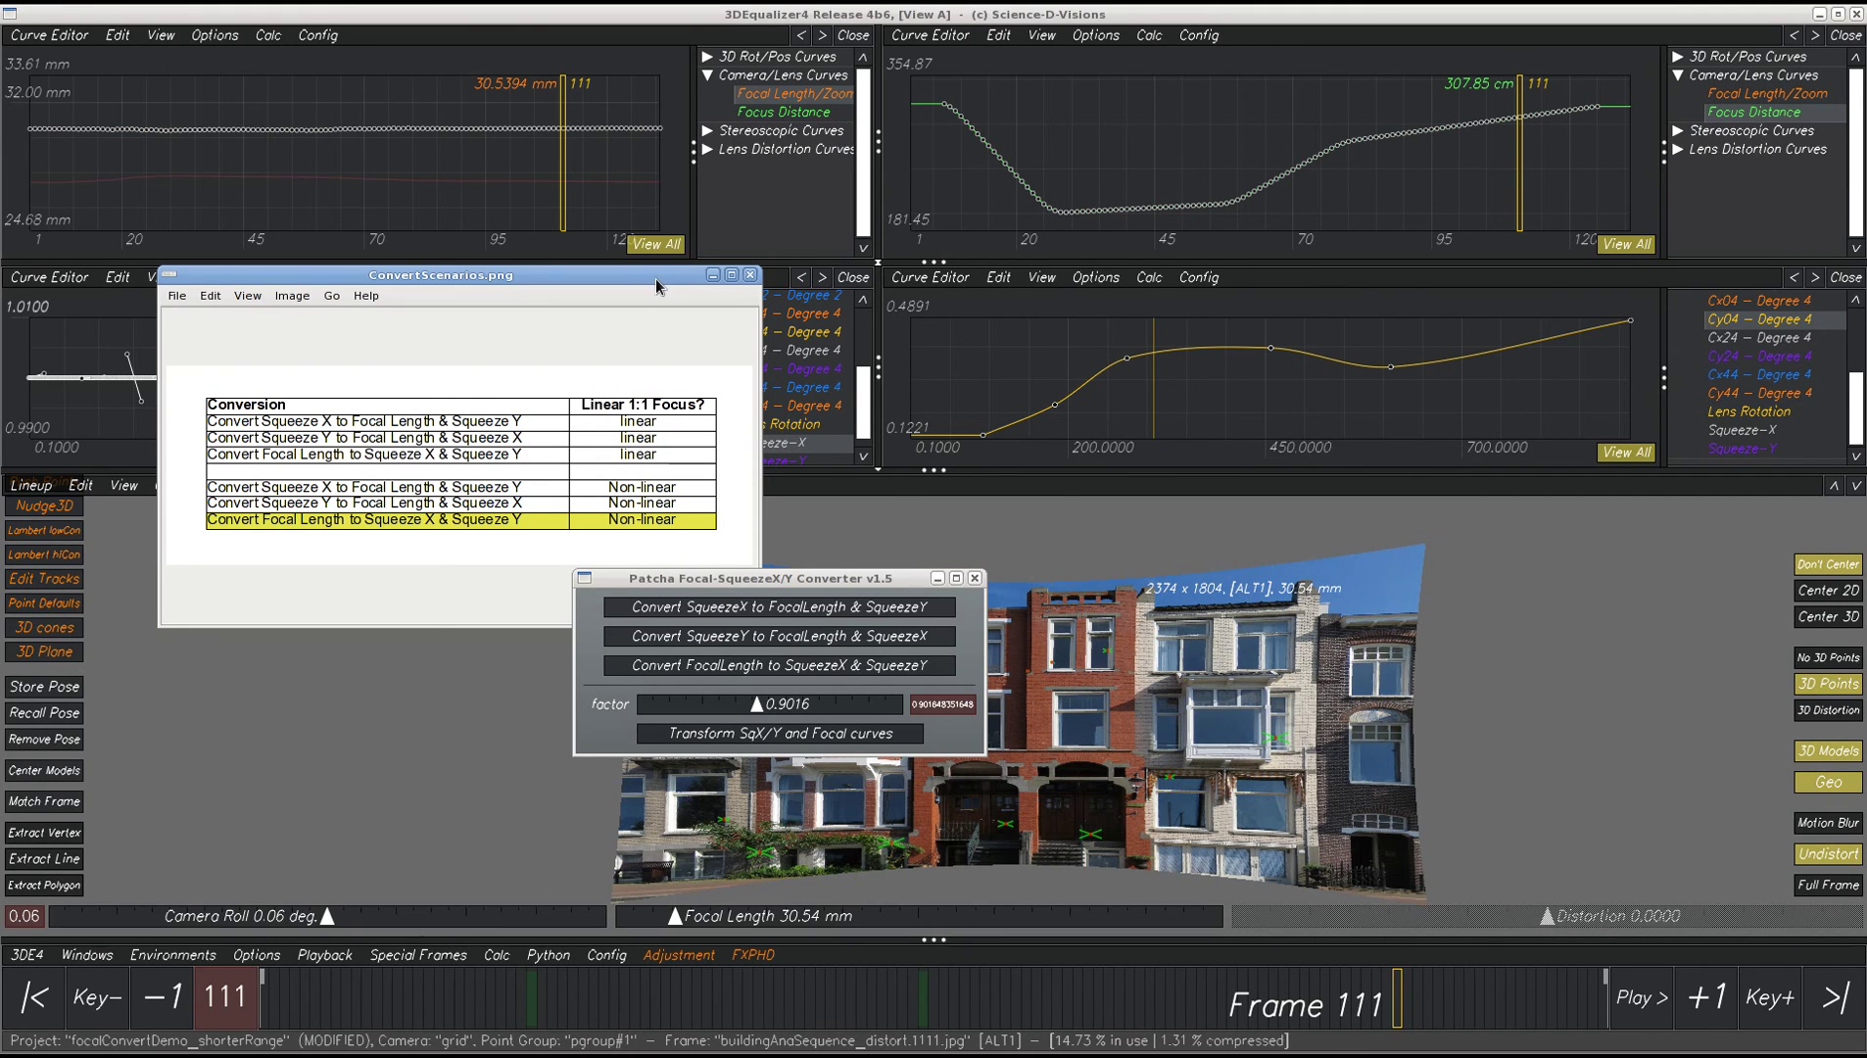
click(712, 275)
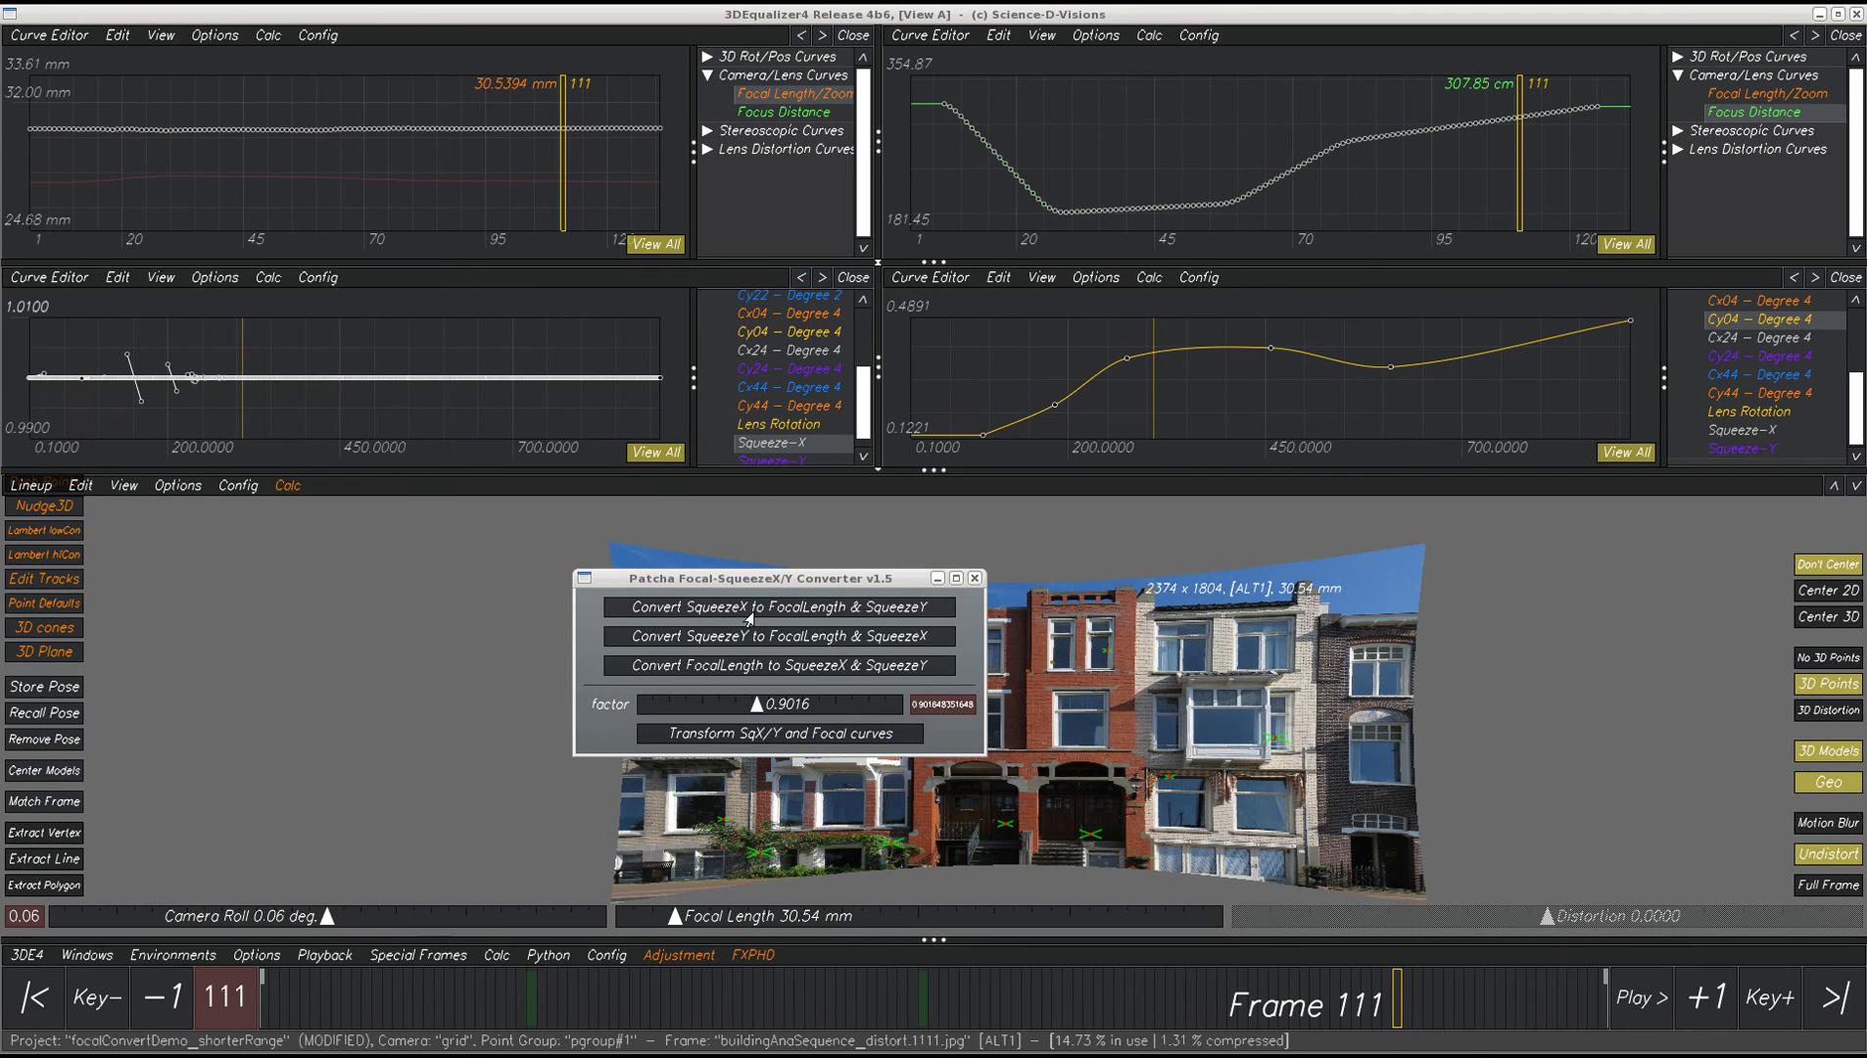
- Convert FocalLength to SqueezeX & SqueezeY, then inspect the Cx24, Cx44 and Cy44 curves
click(751, 668)
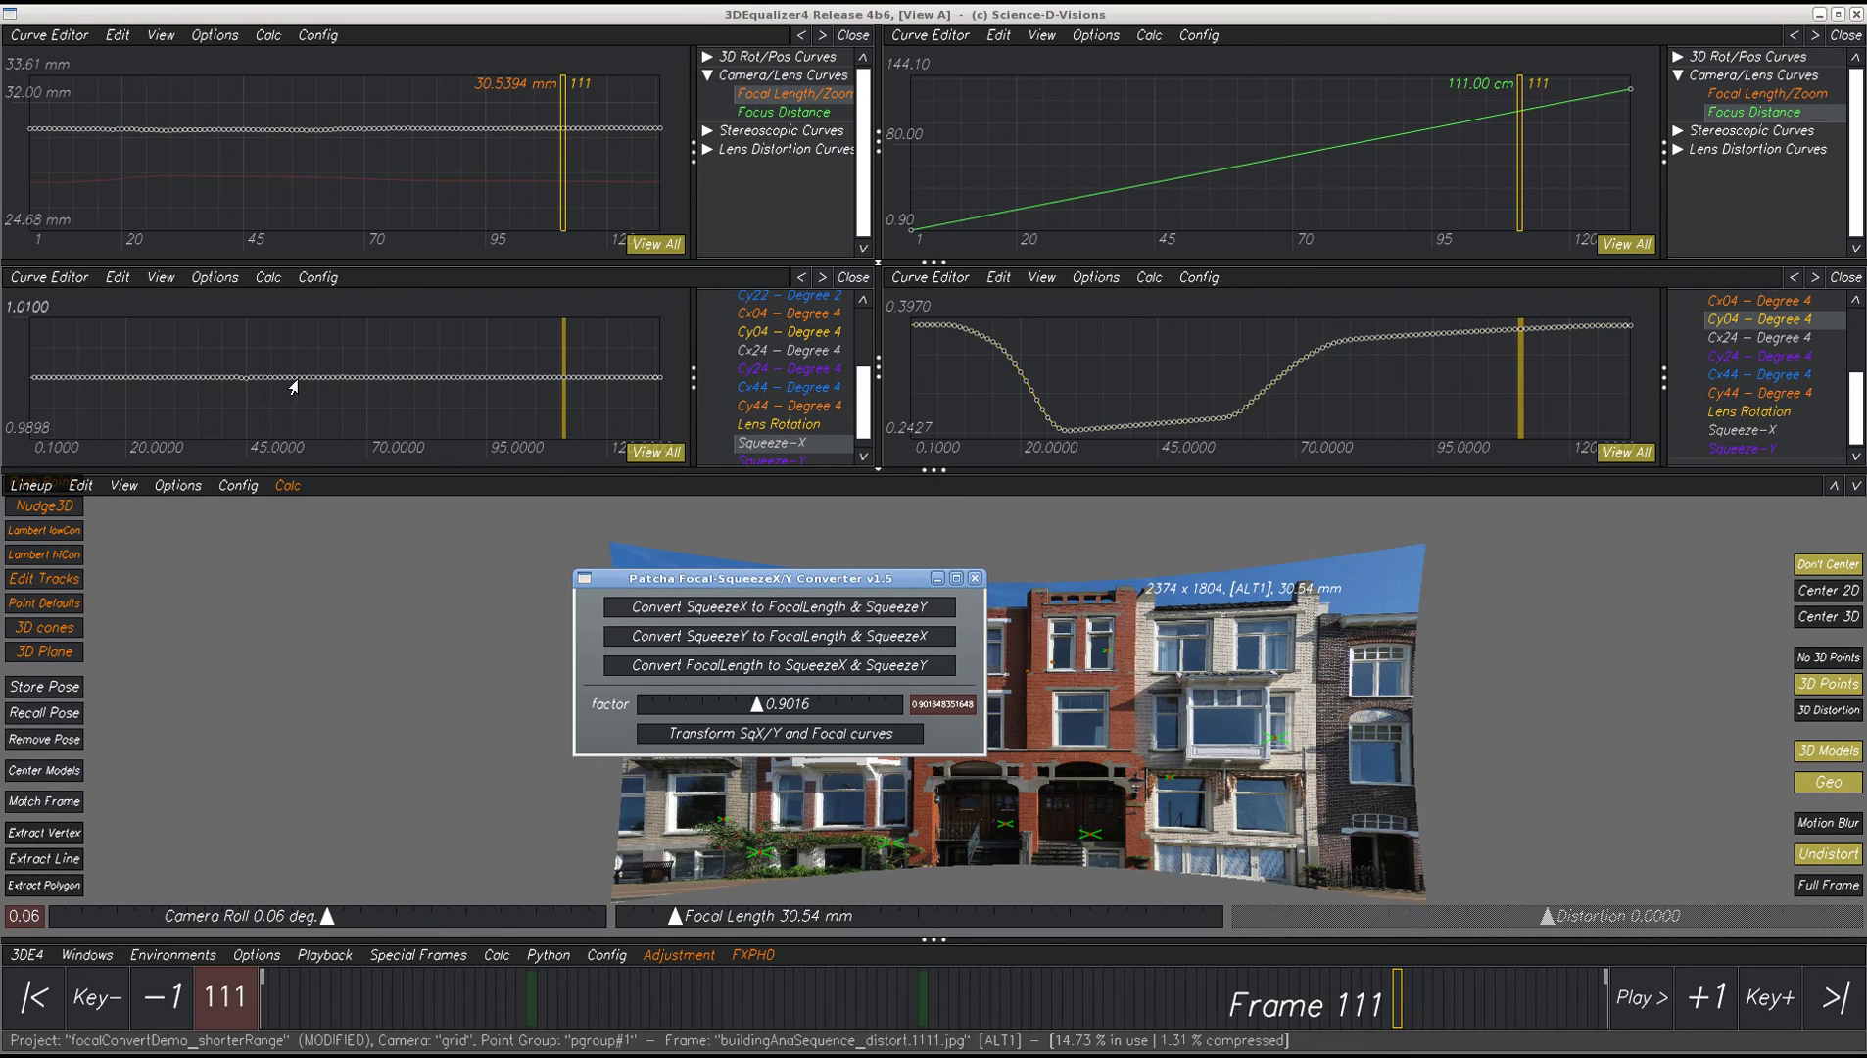
click(1761, 339)
click(1765, 374)
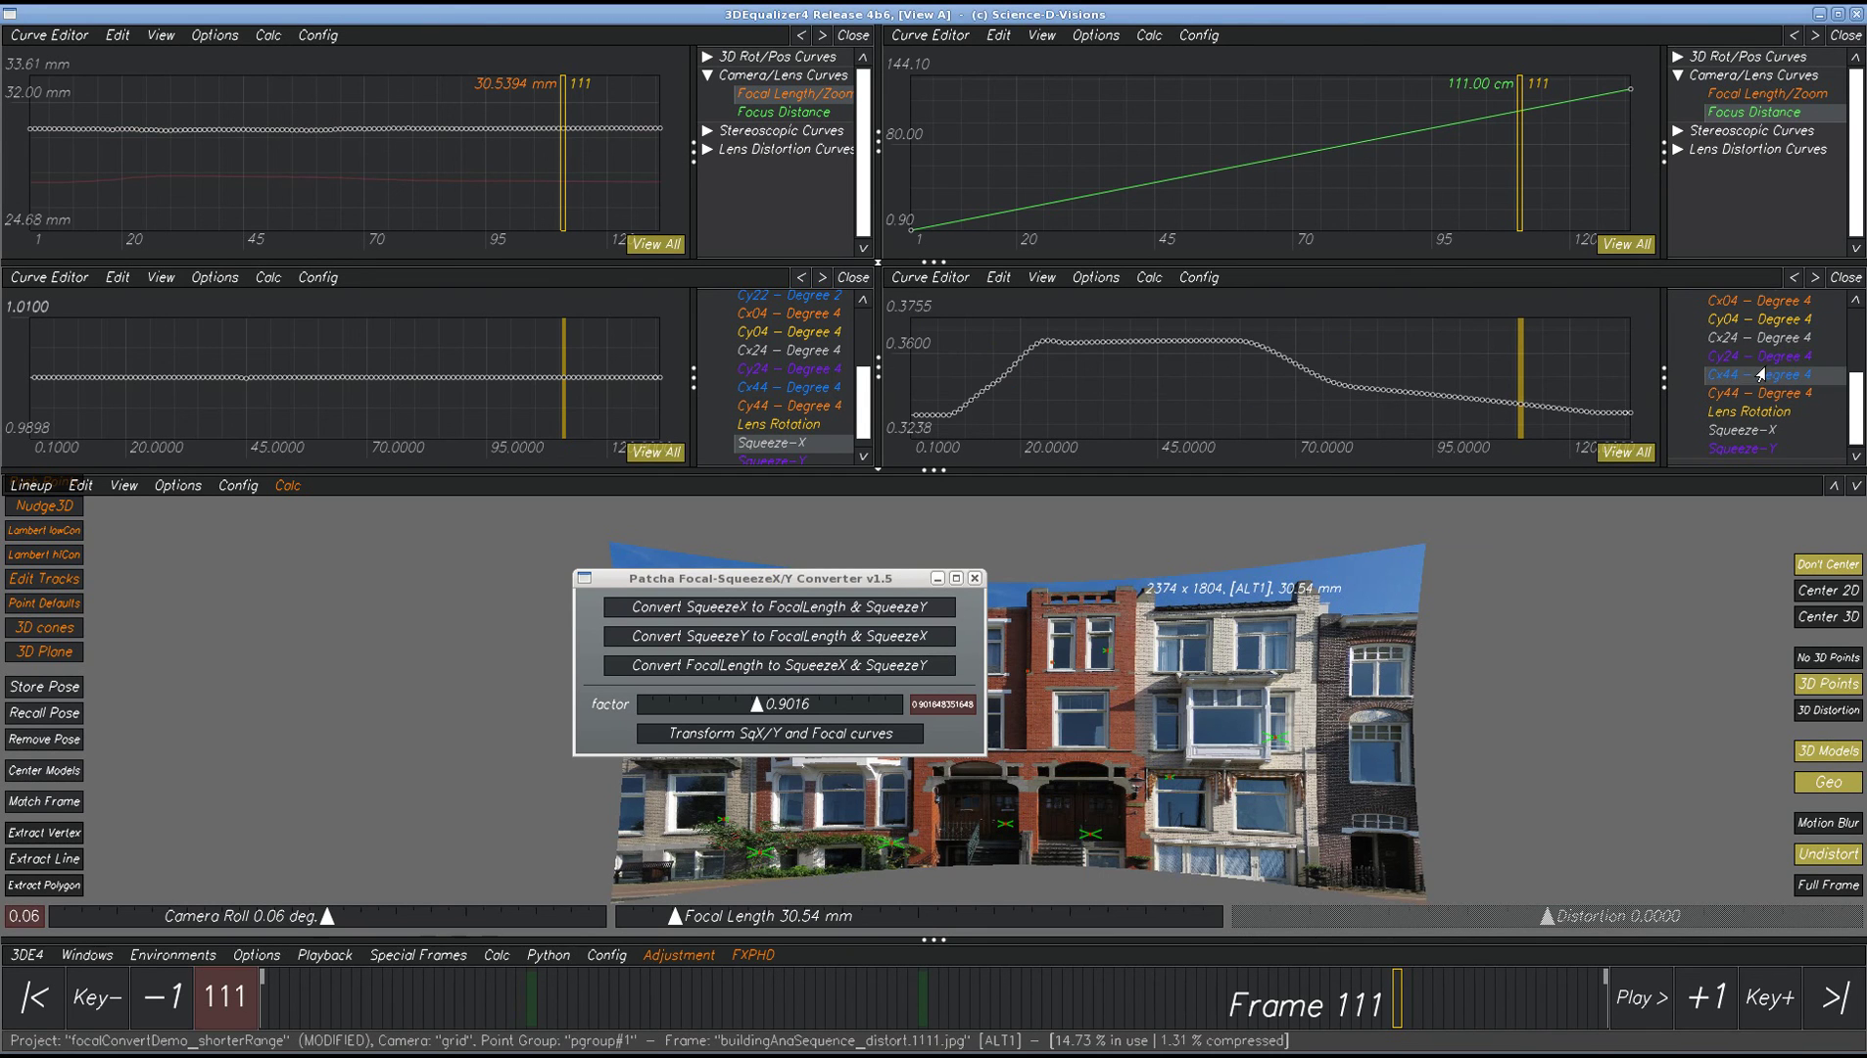
click(1760, 395)
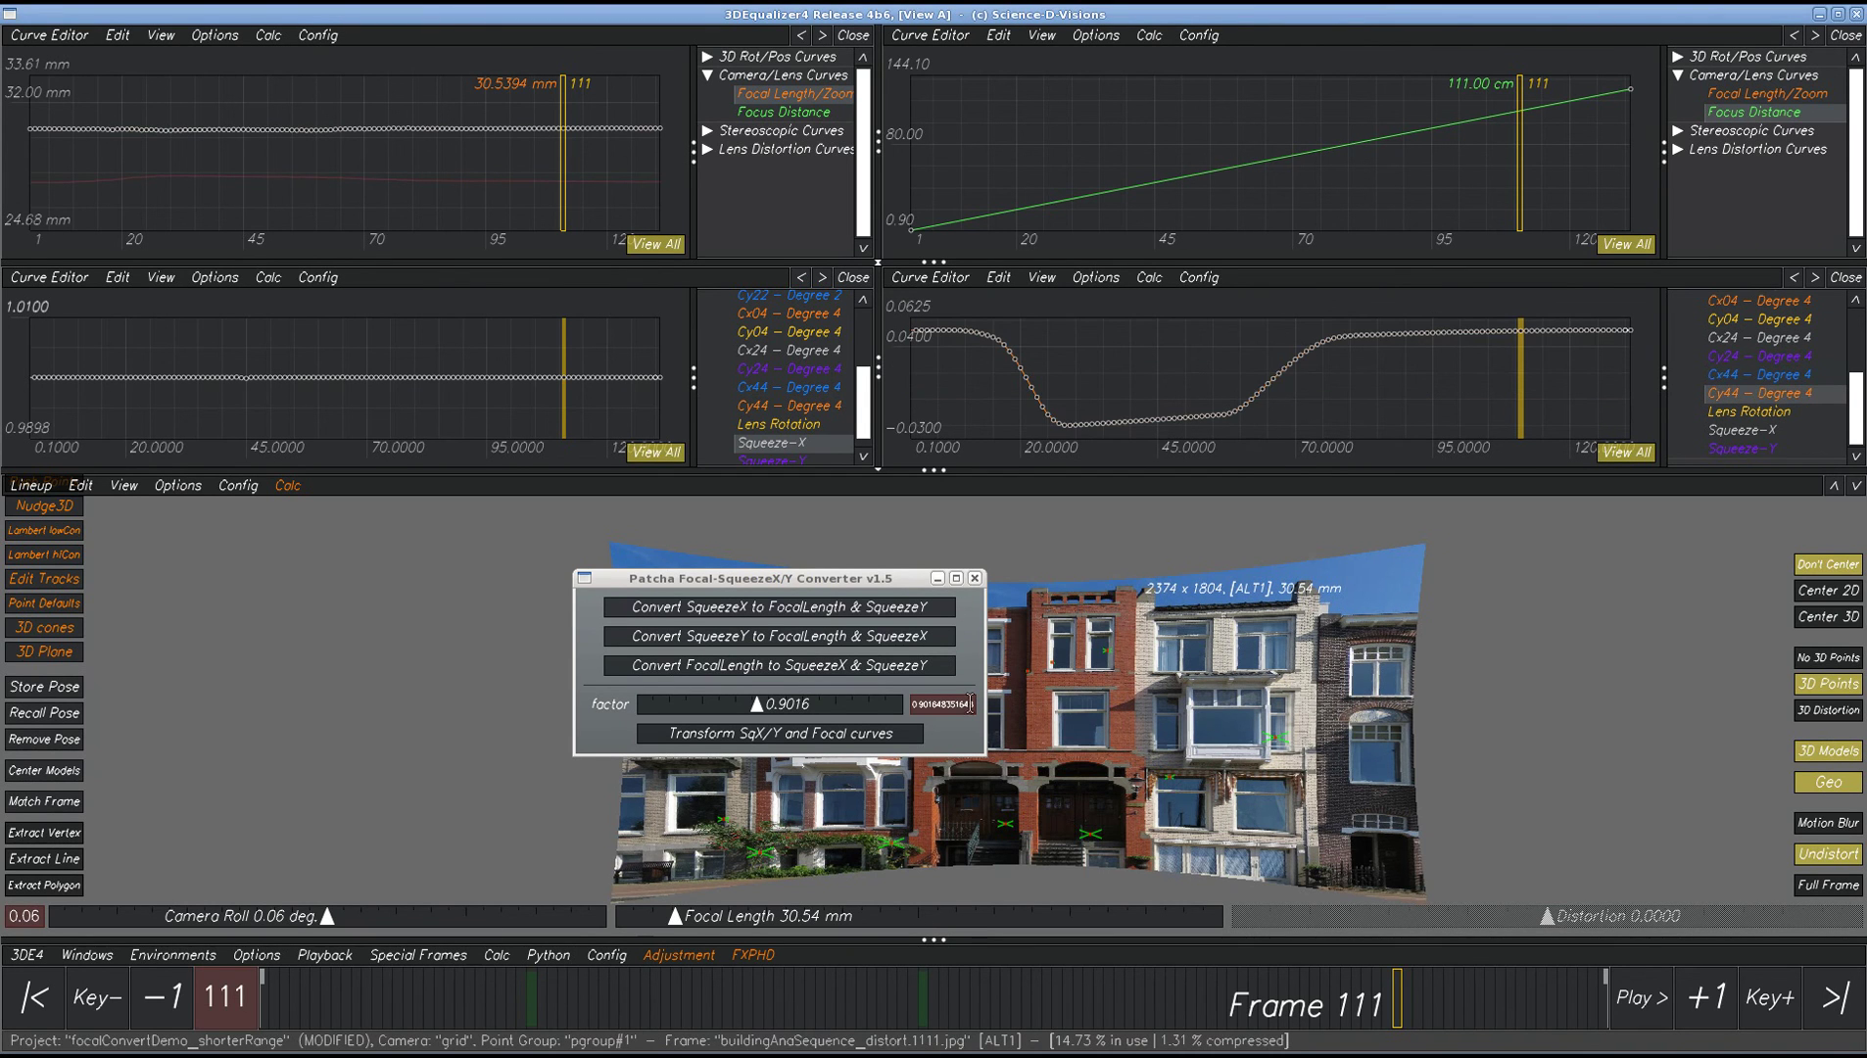